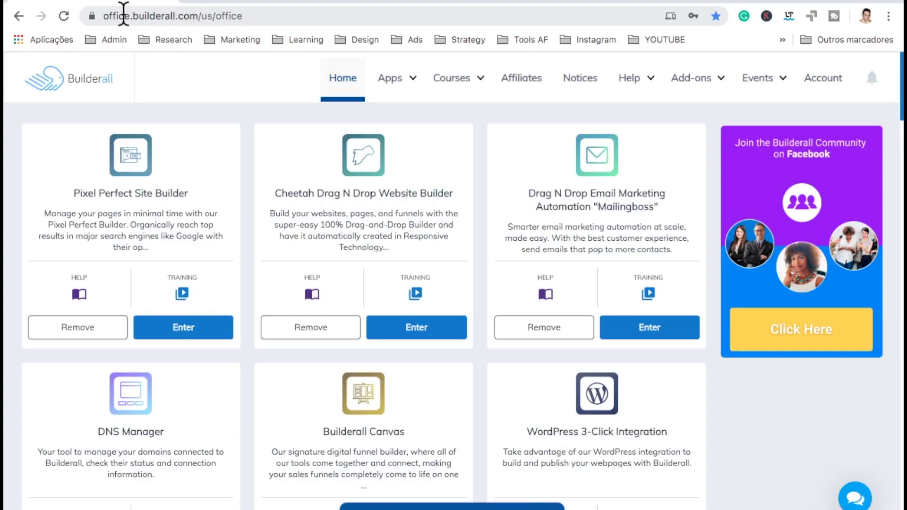
# - Examine the office web address and the app cards on the home dashboard
pyautogui.doubleClick(122, 16)
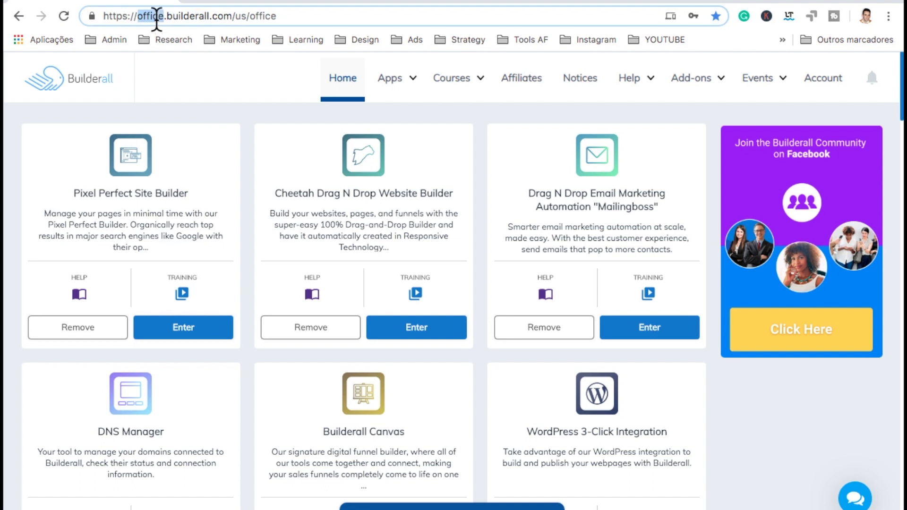
pyautogui.tripleClick(184, 16)
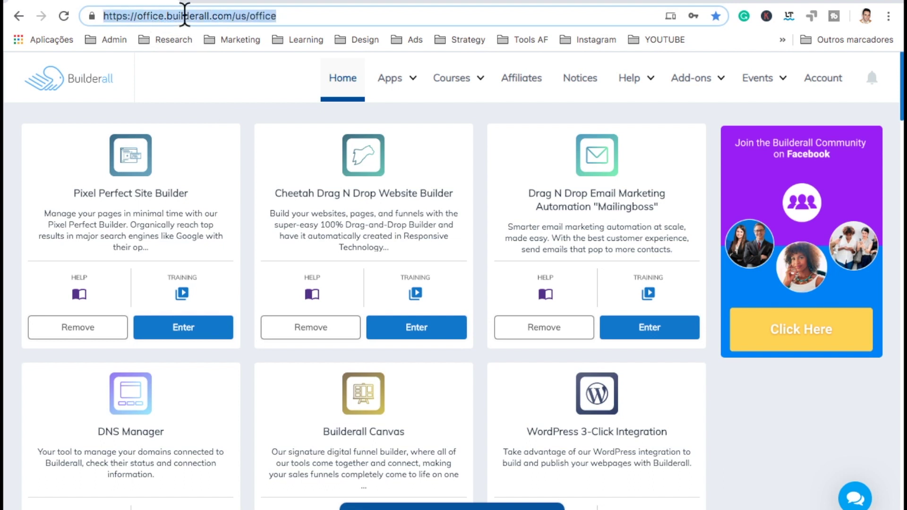
pyautogui.doubleClick(216, 16)
pyautogui.click(228, 106)
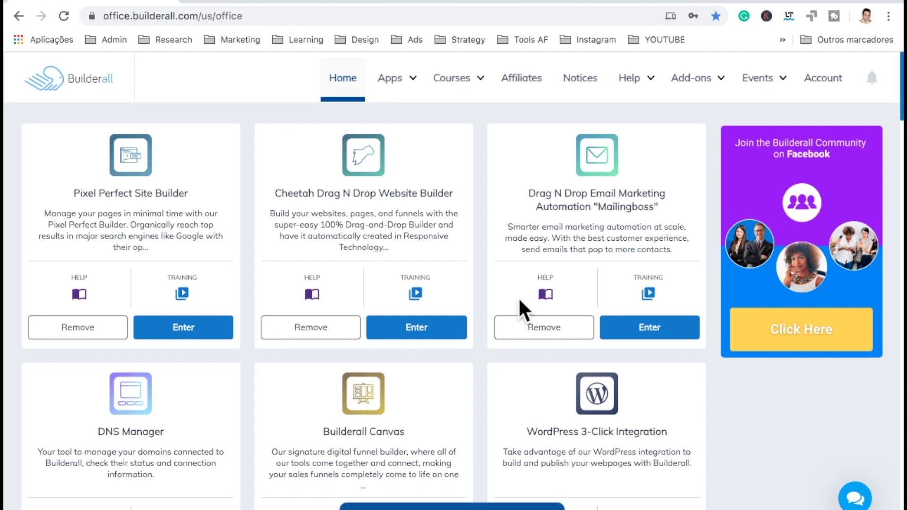
pyautogui.scroll(-1, 517, 305)
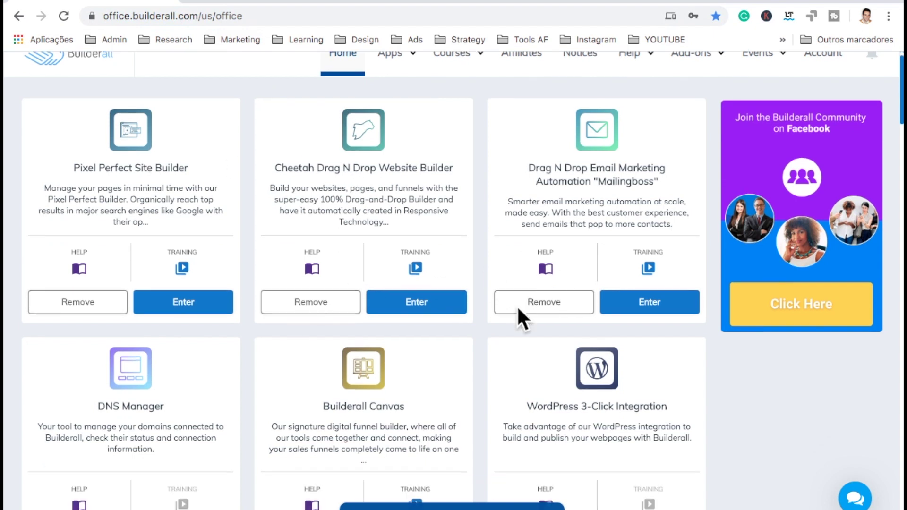
pyautogui.scroll(-4, 432, 339)
pyautogui.scroll(5, 433, 339)
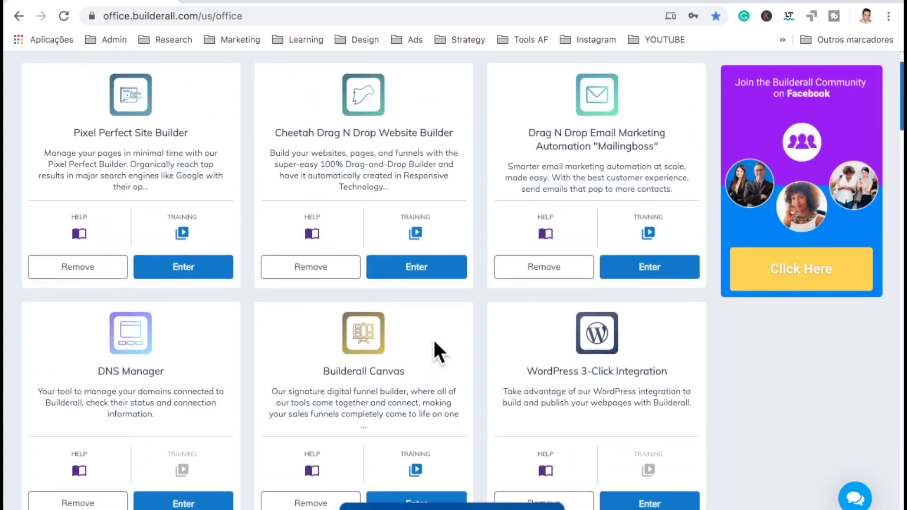
pyautogui.click(386, 79)
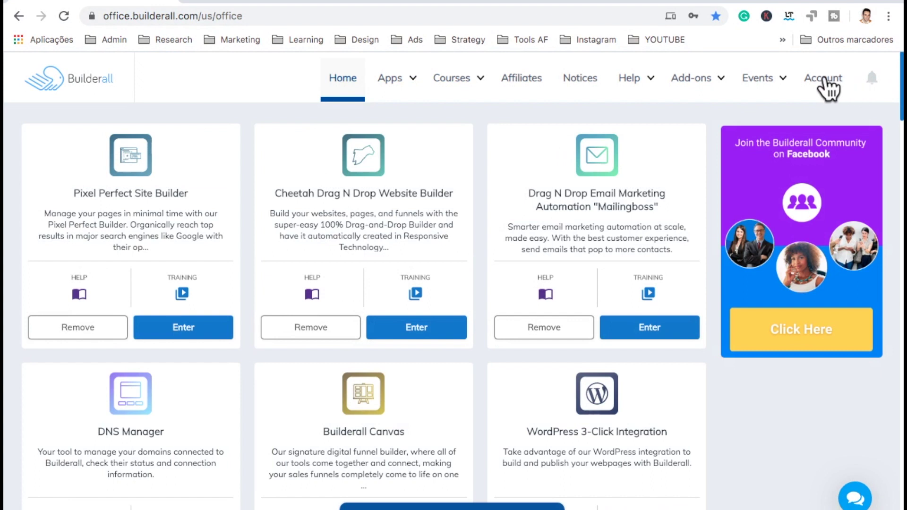
# - Open the account profile and review its details, including the available language options
pyautogui.click(824, 81)
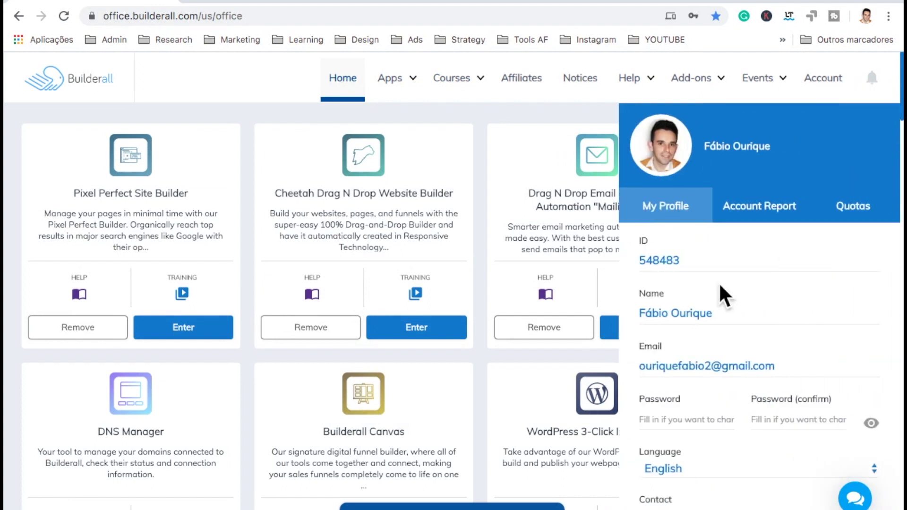
pyautogui.scroll(-3, 704, 483)
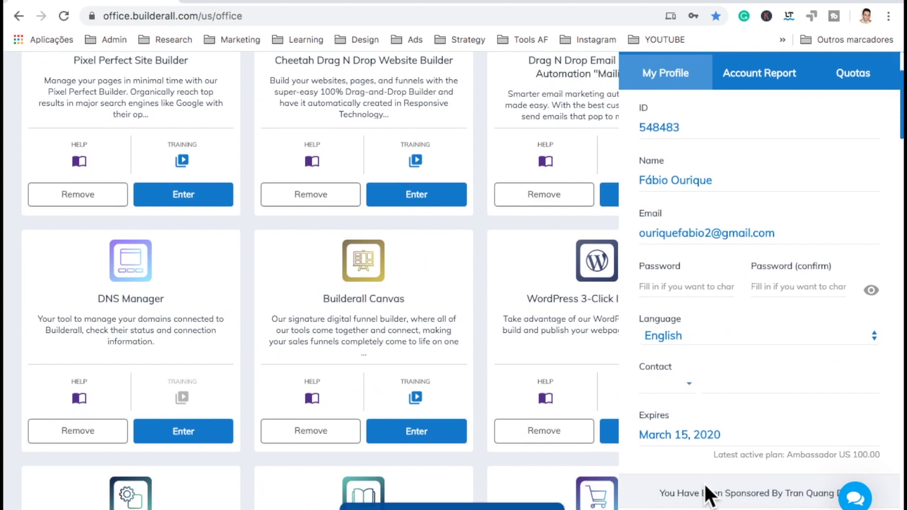
pyautogui.click(695, 333)
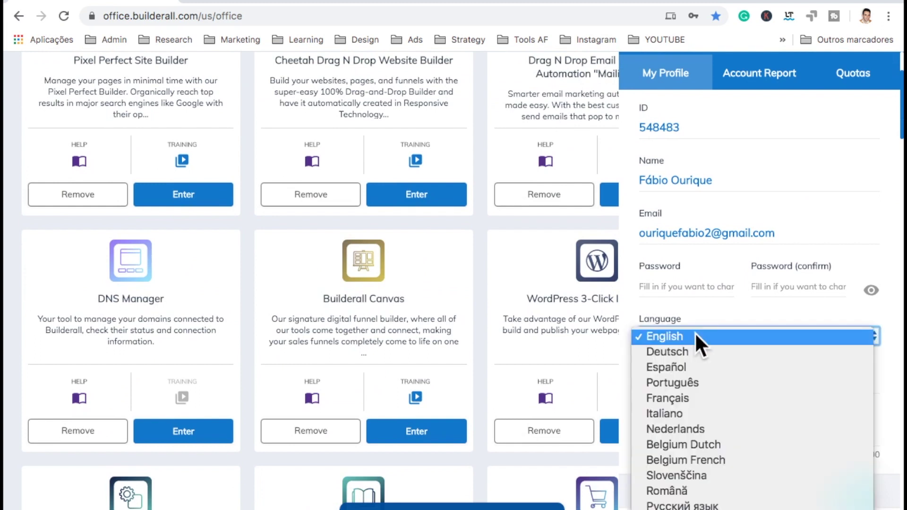
pyautogui.click(695, 333)
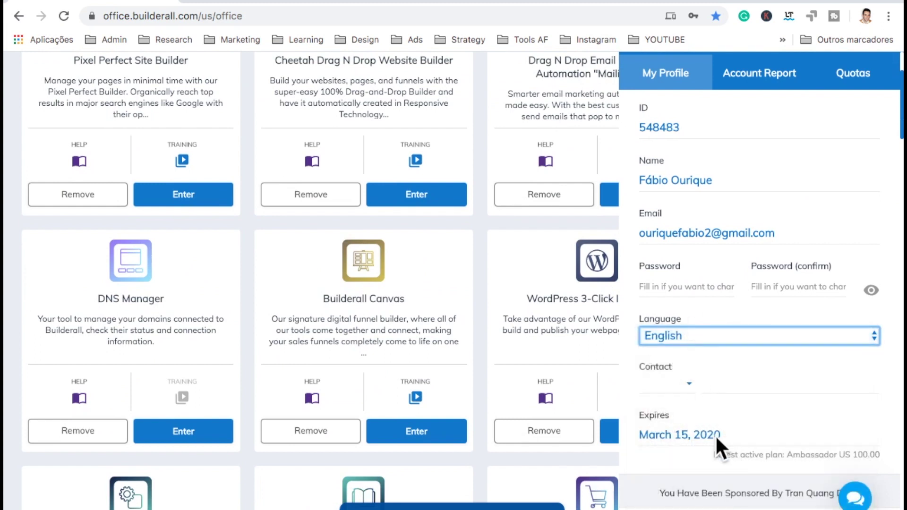
pyautogui.scroll(3, 715, 435)
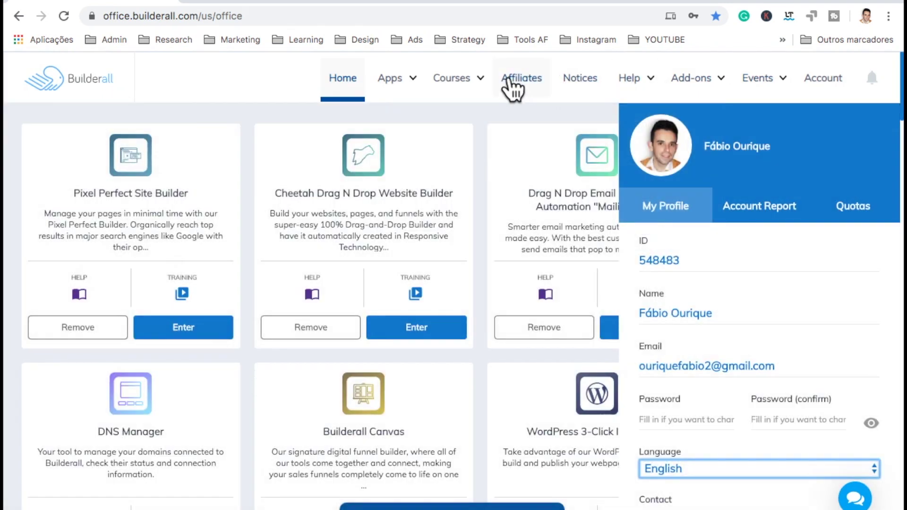
# - Open the Affiliates area and expand its Funnels section
pyautogui.click(509, 79)
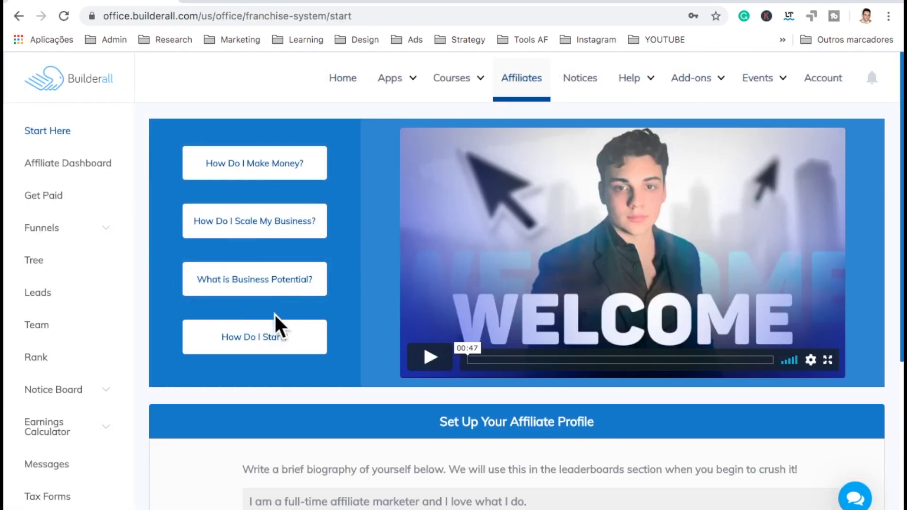
pyautogui.click(97, 229)
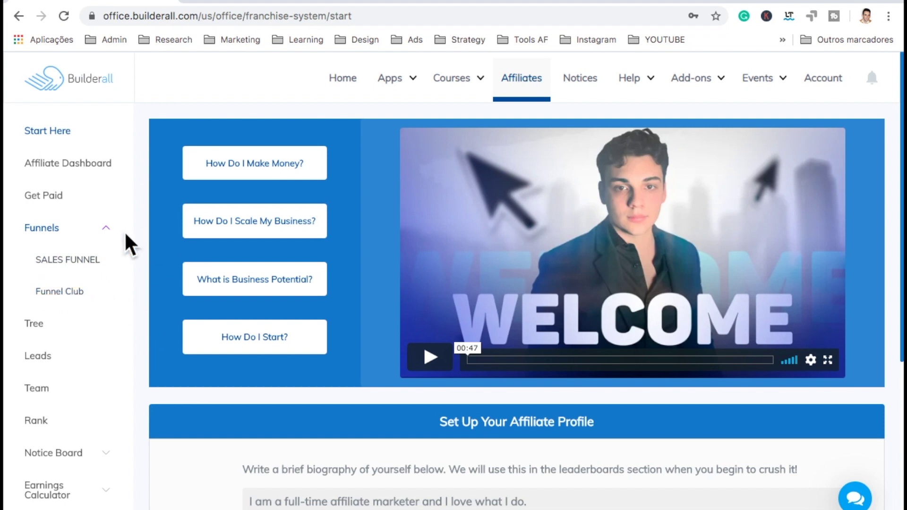
pyautogui.moveTo(381, 61)
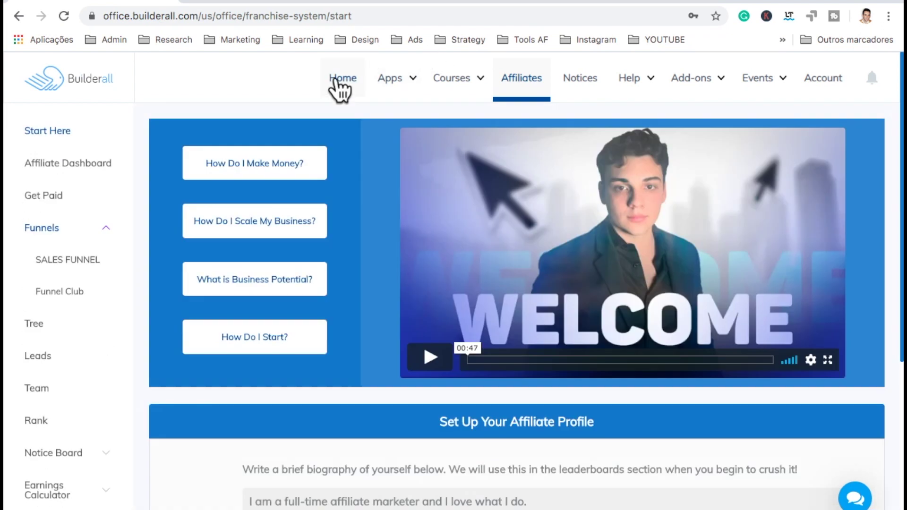
# - Return to the home dashboard and examine the Pixel Perfect and Cheetah website builder cards
pyautogui.click(337, 87)
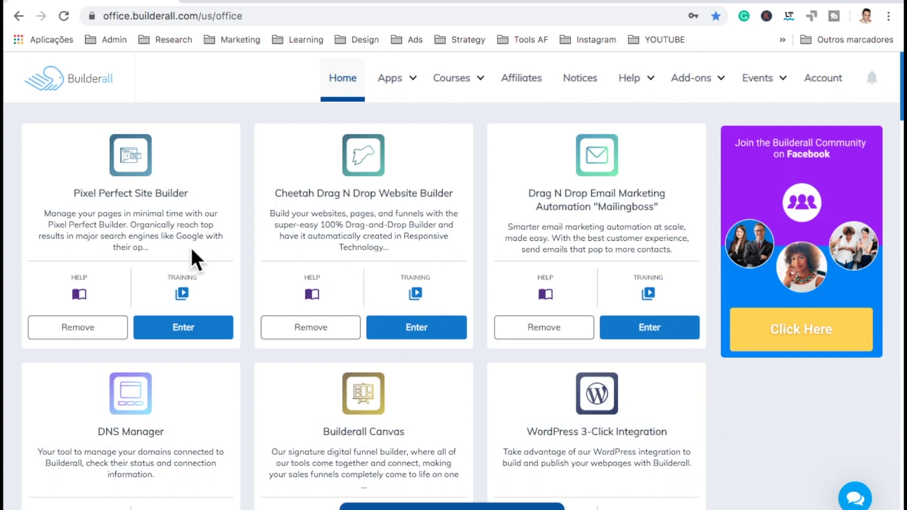
pyautogui.moveTo(80, 186); pyautogui.dragTo(158, 197)
pyautogui.moveTo(293, 202); pyautogui.dragTo(353, 214)
pyautogui.moveTo(279, 188); pyautogui.dragTo(352, 197)
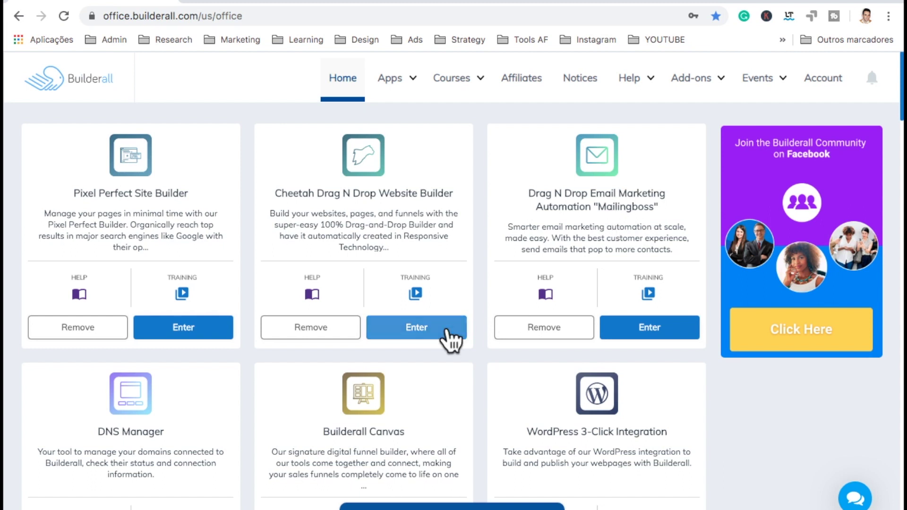
# - Browse the remaining app cards, from DNS Manager and Builderall Canvas through the video and photo studios, and return to the first row
pyautogui.scroll(-2, 270, 378)
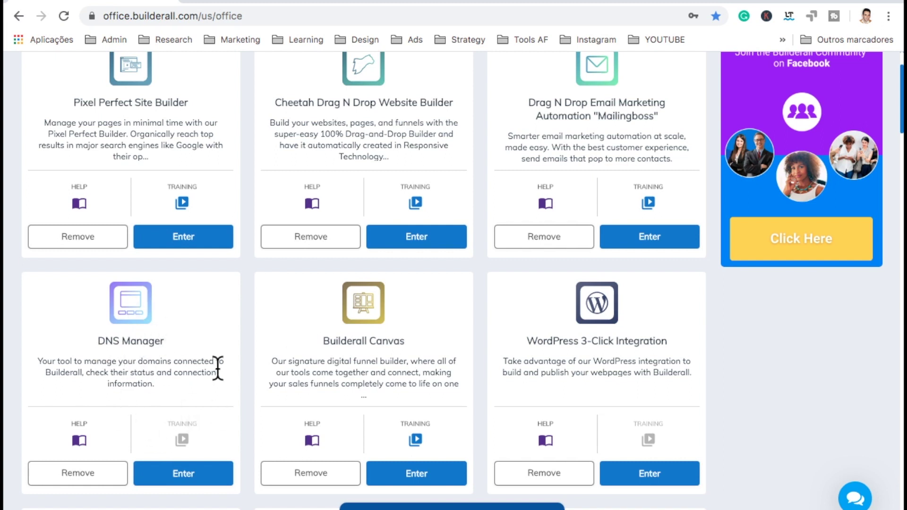
pyautogui.scroll(-1, 430, 437)
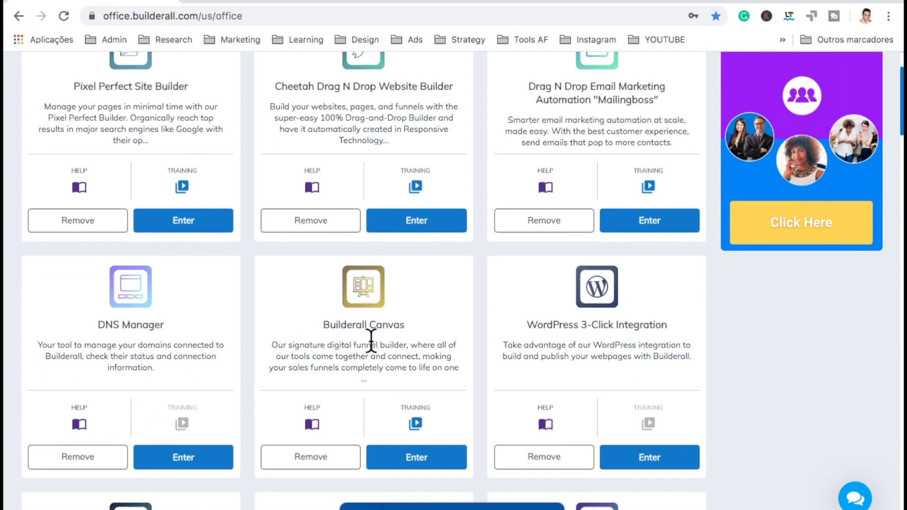
pyautogui.scroll(2, 372, 340)
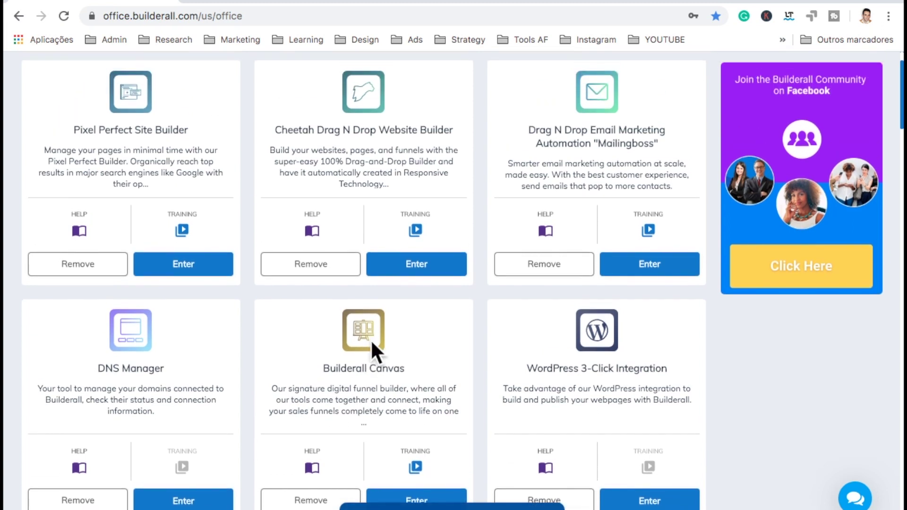
pyautogui.scroll(-3, 371, 343)
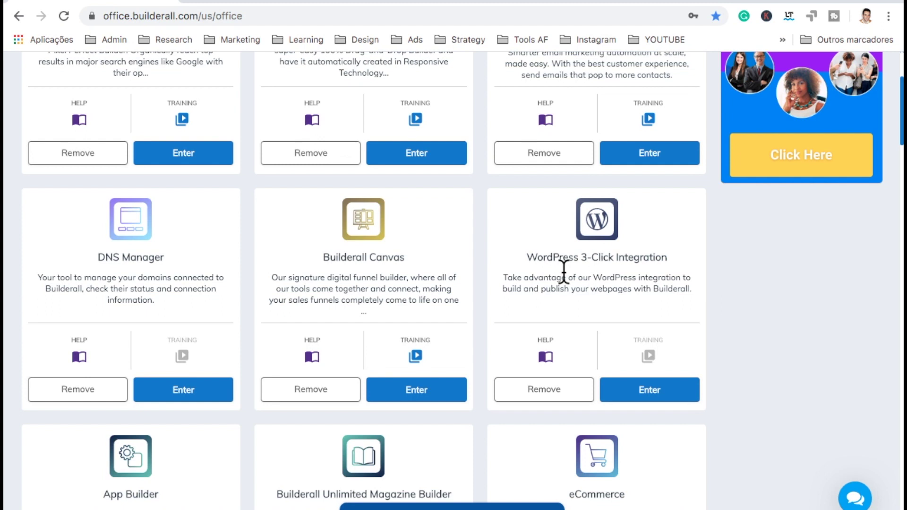
pyautogui.scroll(-5, 117, 304)
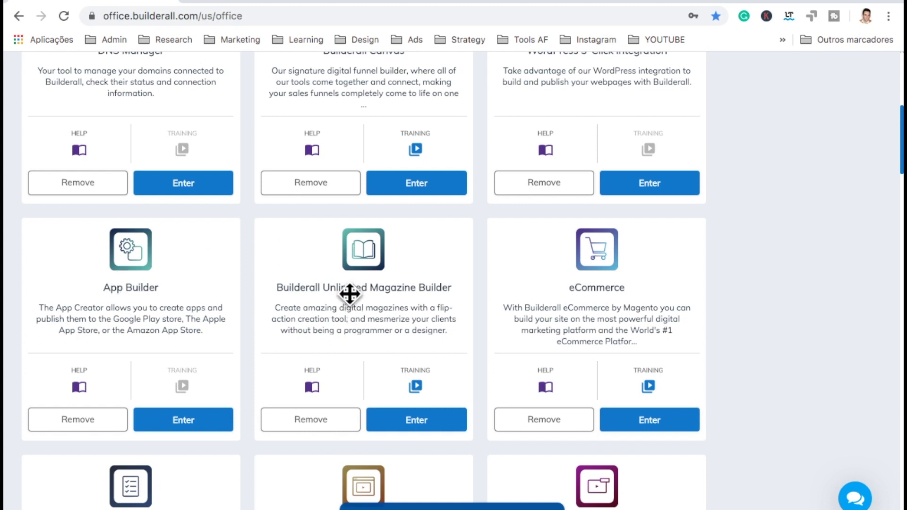
pyautogui.scroll(-5, 329, 378)
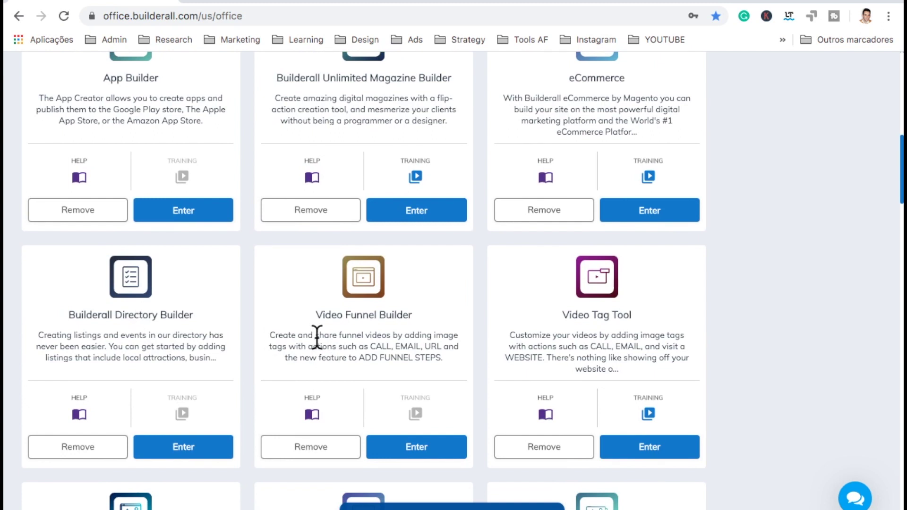
pyautogui.scroll(-3, 317, 337)
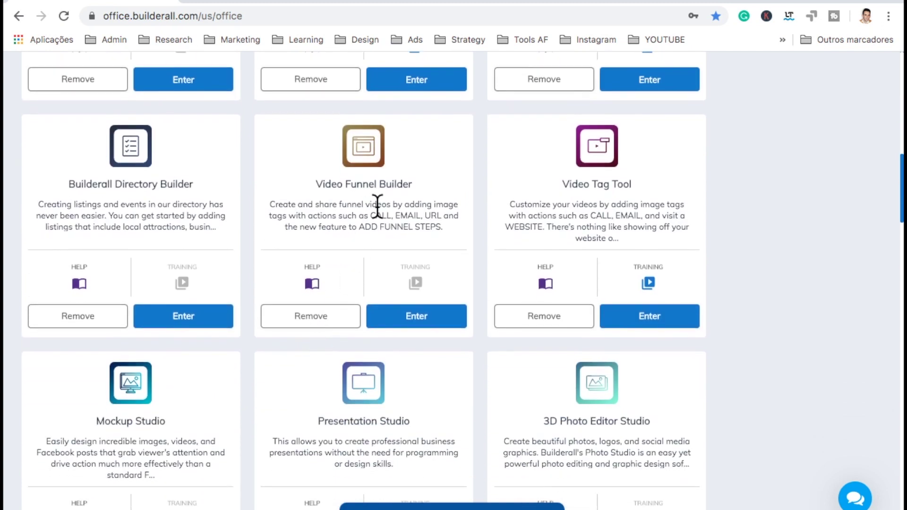
pyautogui.scroll(-3, 377, 205)
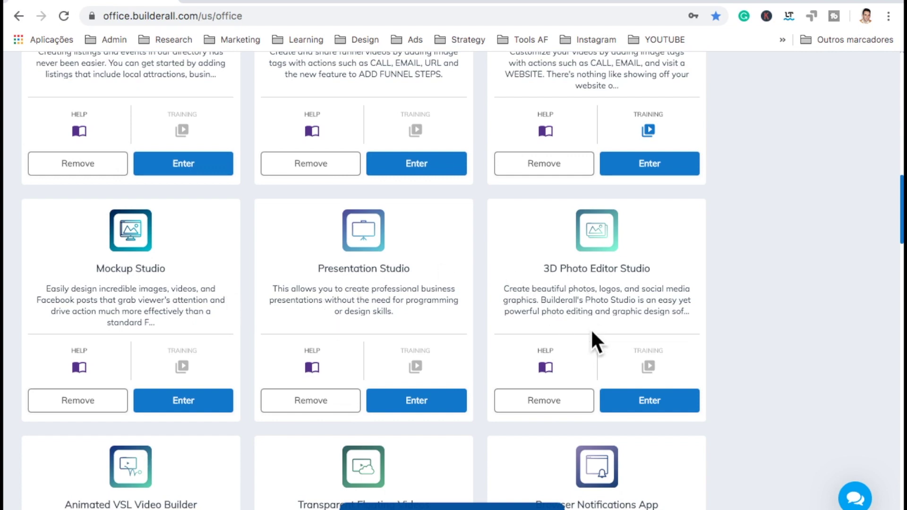
pyautogui.scroll(-10, 592, 332)
pyautogui.scroll(20, 592, 332)
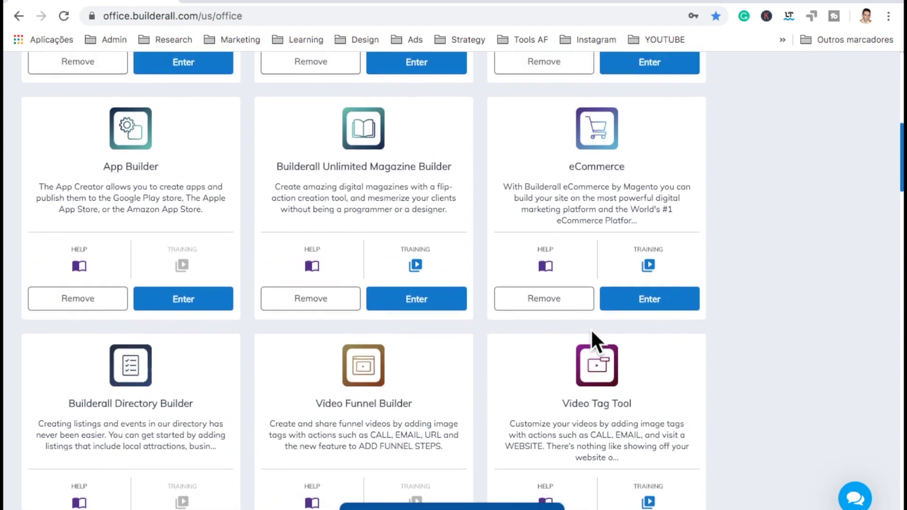
pyautogui.scroll(10, 592, 331)
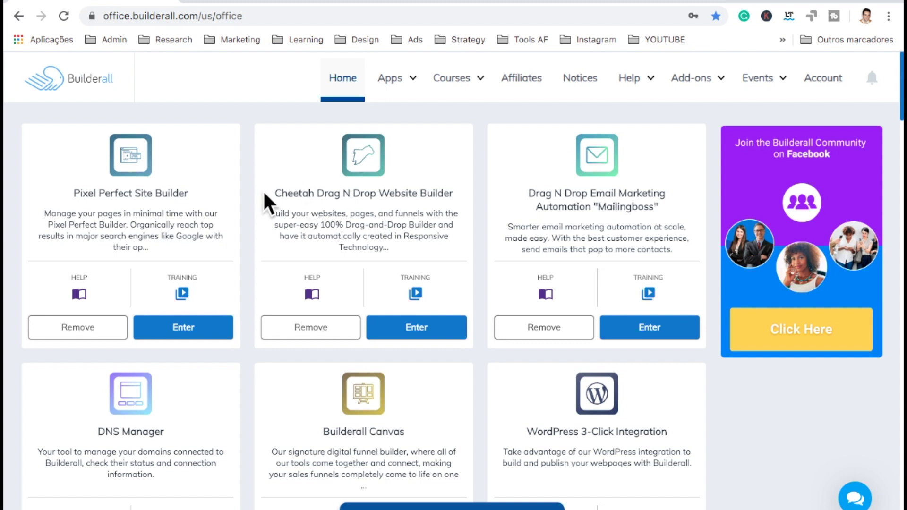
pyautogui.moveTo(273, 192); pyautogui.dragTo(320, 198)
pyautogui.scroll(-1, 619, 226)
pyautogui.scroll(1, 619, 226)
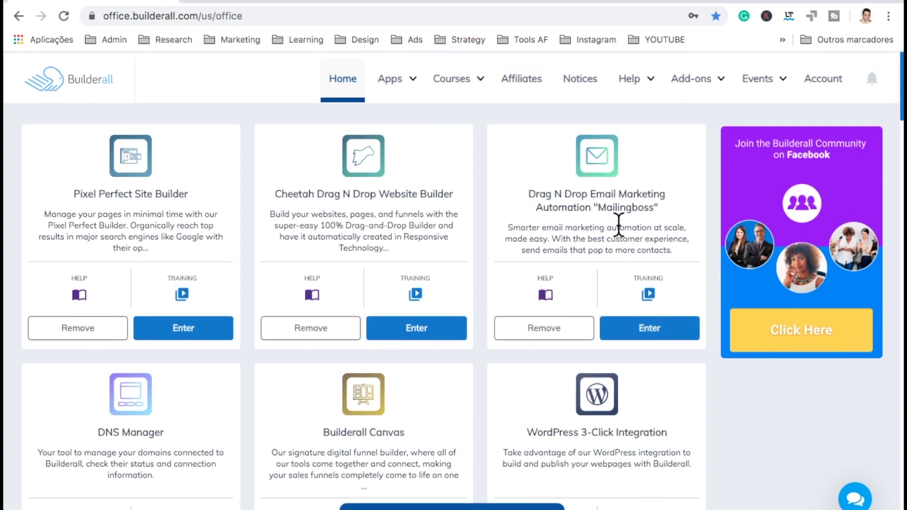
# - Enter the Mailingboss email marketing tool and look through its mailing lists
pyautogui.click(638, 331)
pyautogui.scroll(-2, 492, 309)
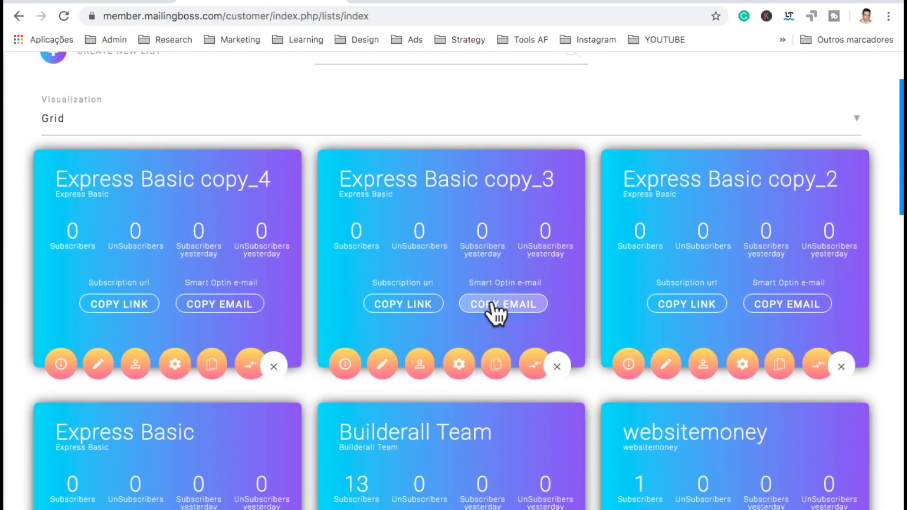
pyautogui.scroll(-5, 494, 313)
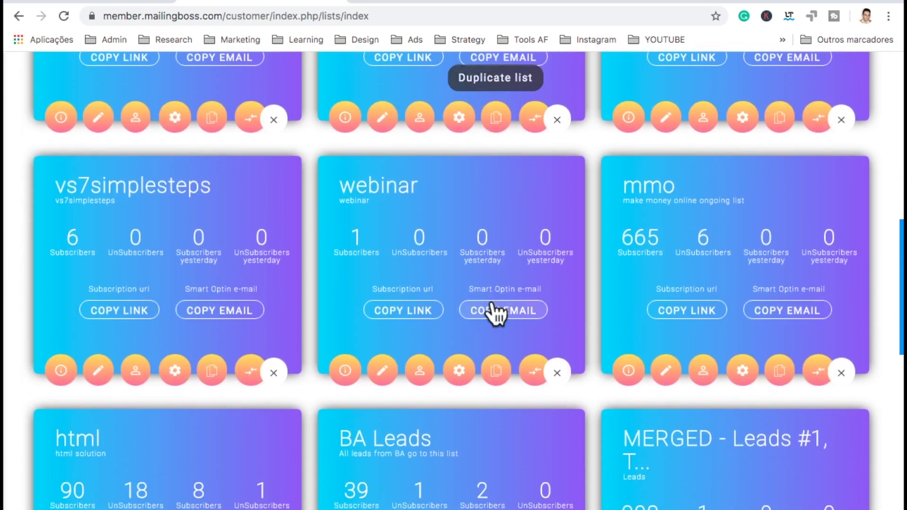
pyautogui.scroll(8, 493, 314)
# - Go to the email sequences overview and open the "Follow Up - html" sequence to view its emails
pyautogui.click(413, 77)
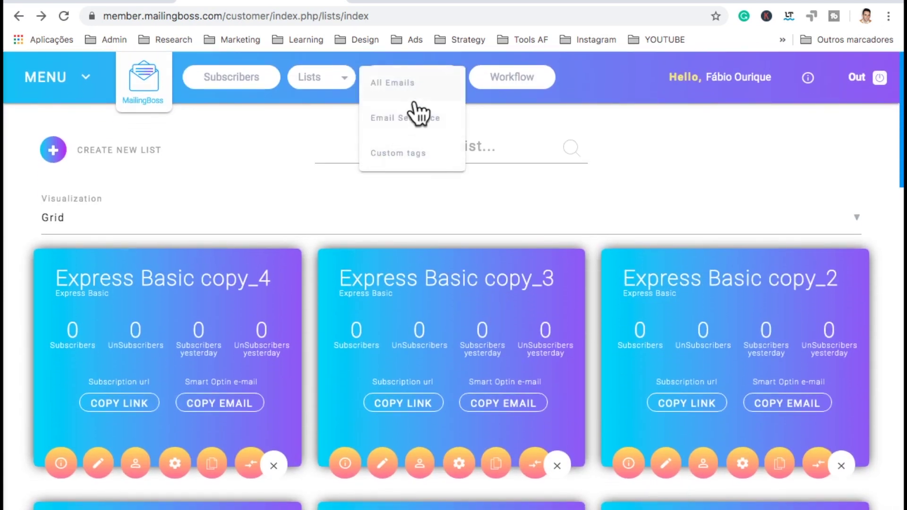
pyautogui.click(407, 130)
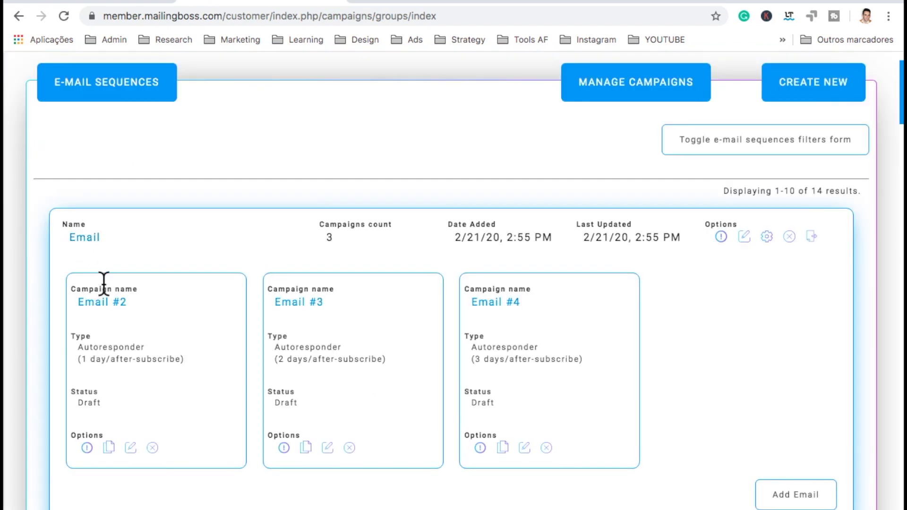
pyautogui.scroll(-10, 103, 282)
pyautogui.scroll(-13, 105, 285)
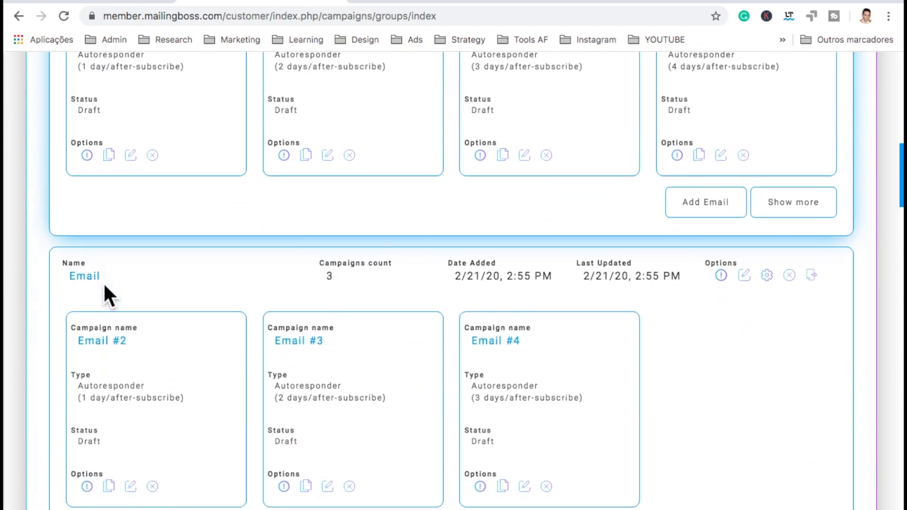
pyautogui.scroll(-10, 103, 282)
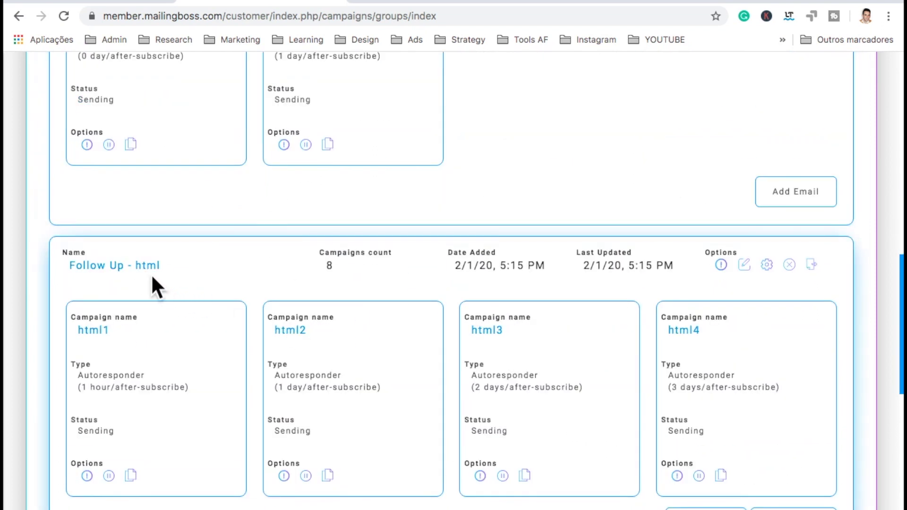
pyautogui.click(140, 267)
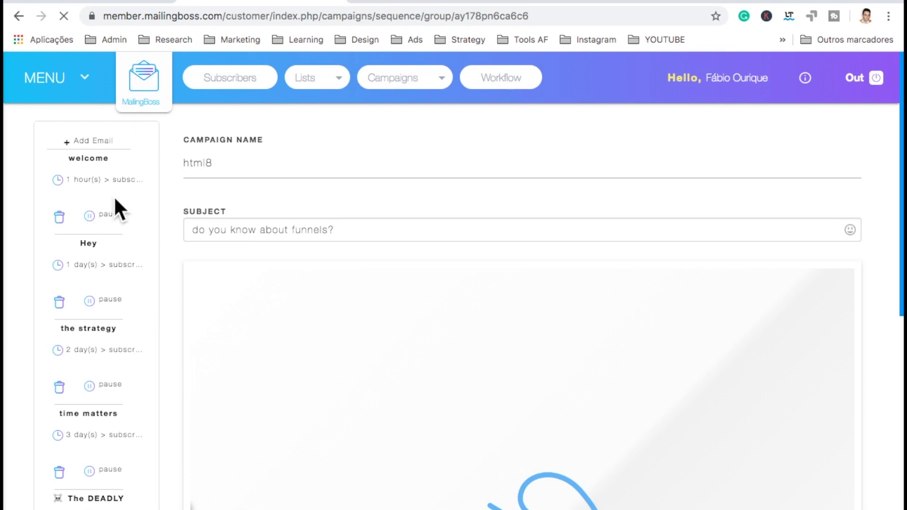
pyautogui.scroll(-1, 123, 297)
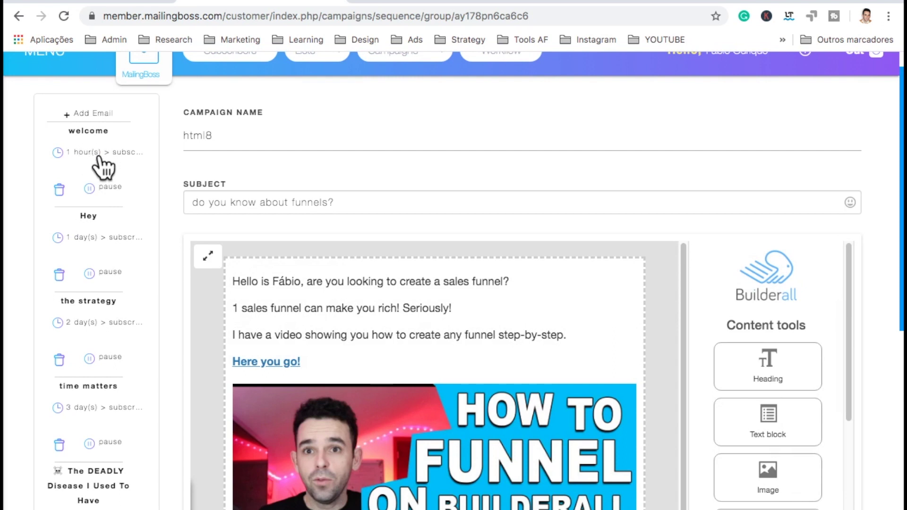
# - Open the "welcome" email of the sequence and read through its subject, body and footer
pyautogui.click(90, 133)
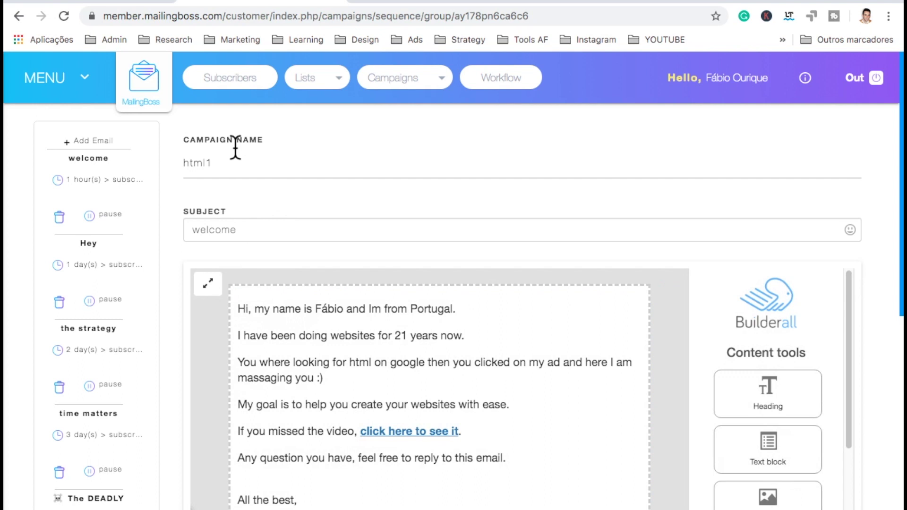
pyautogui.scroll(-2, 236, 222)
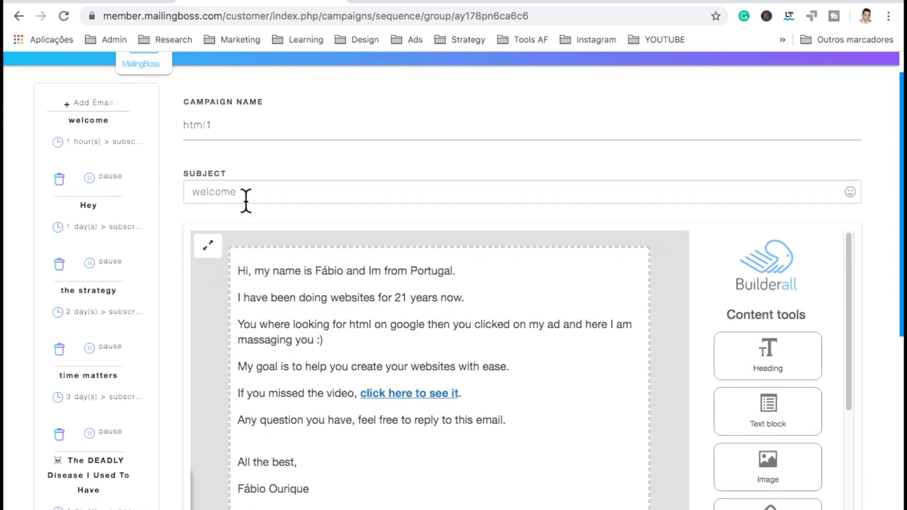
pyautogui.click(246, 198)
pyautogui.scroll(-4, 245, 198)
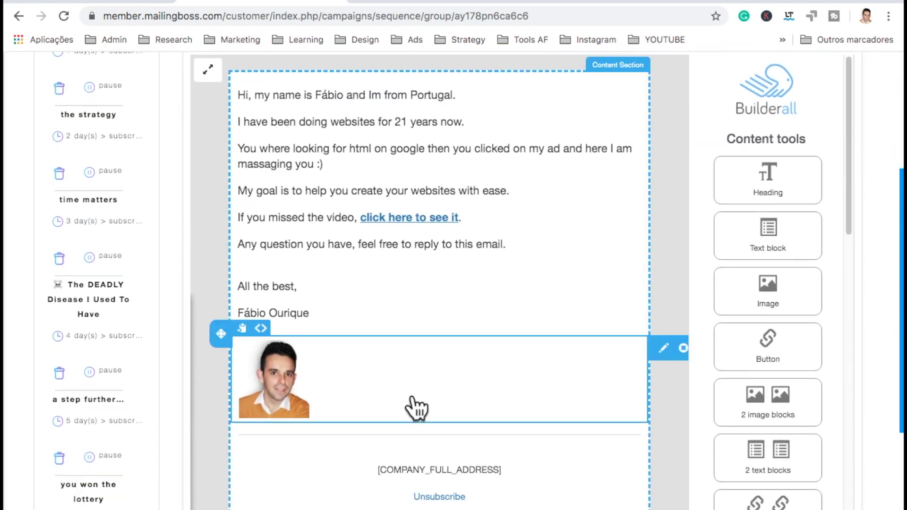
pyautogui.scroll(-4, 418, 428)
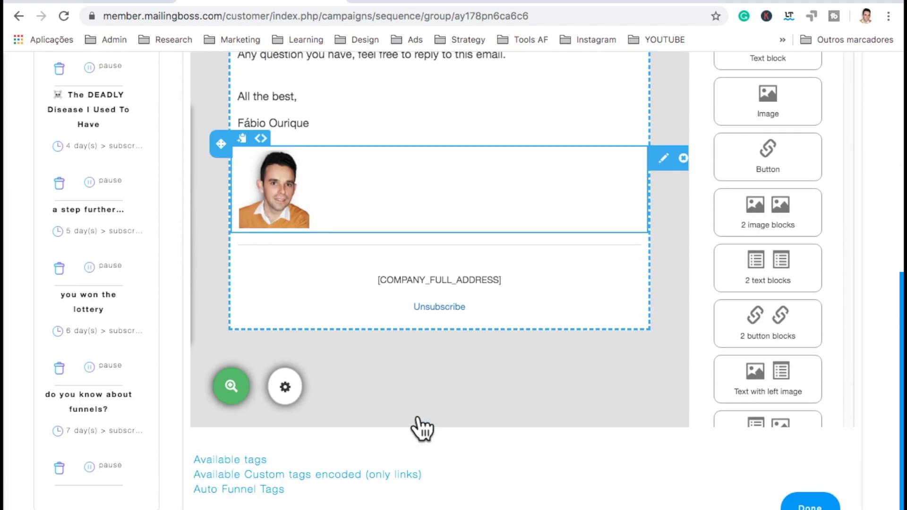
pyautogui.scroll(9, 416, 416)
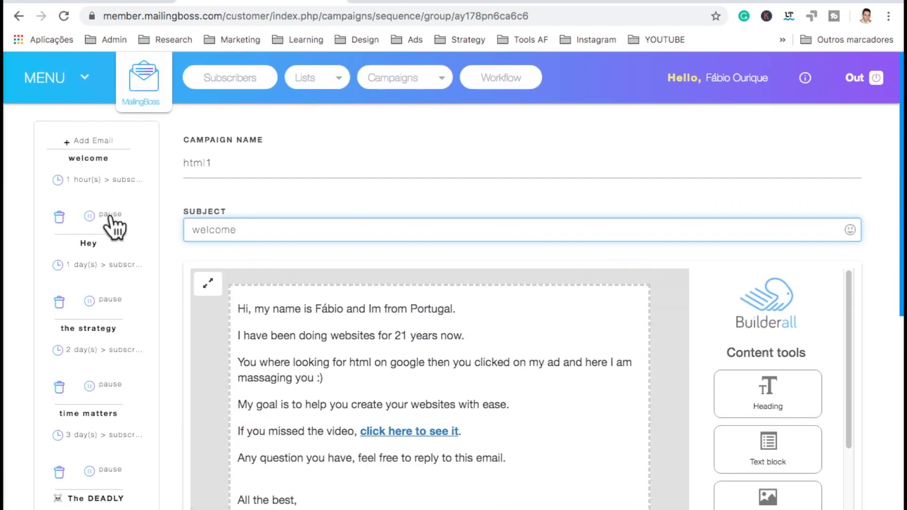
# - Open the send timing options of the "welcome" email, examine the autoresponder time value and unit, and close them without saving
pyautogui.click(72, 179)
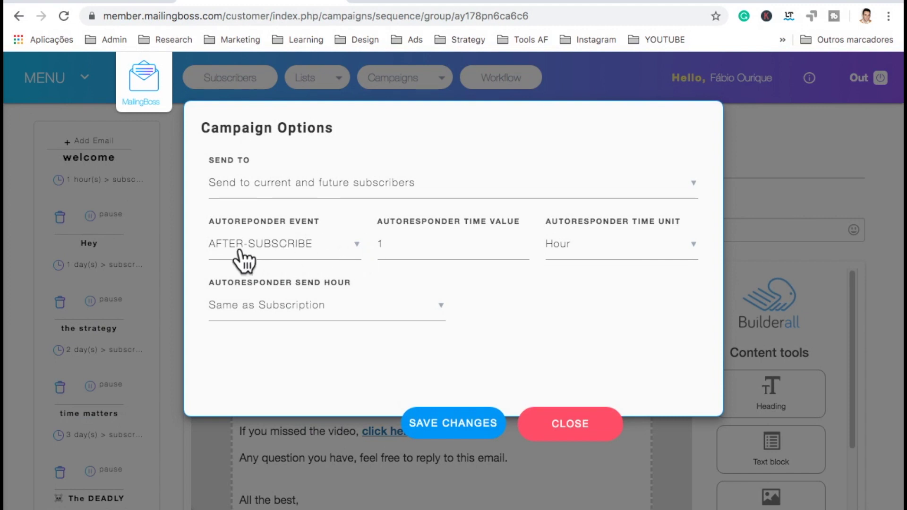
pyautogui.click(405, 254)
pyautogui.click(587, 250)
pyautogui.click(470, 245)
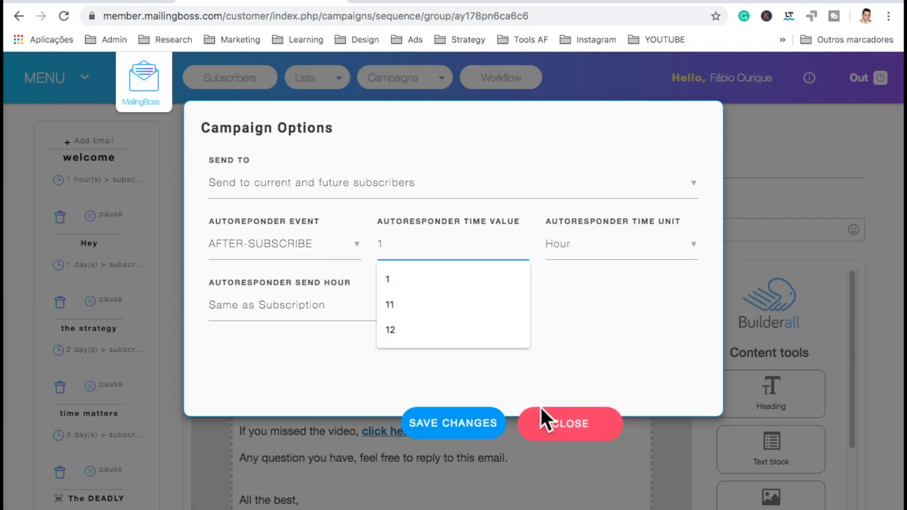
pyautogui.click(543, 426)
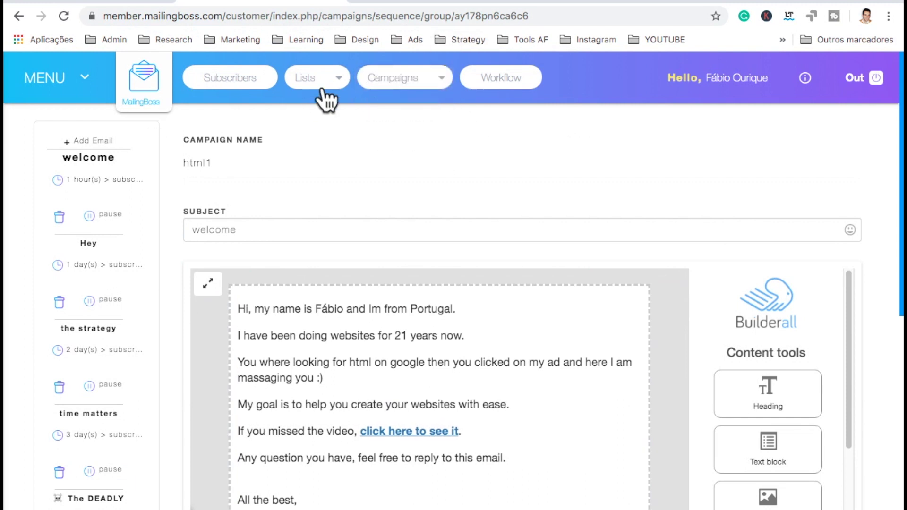
# - Go to the Mailingboss sending domains overview
pyautogui.click(70, 73)
pyautogui.click(65, 248)
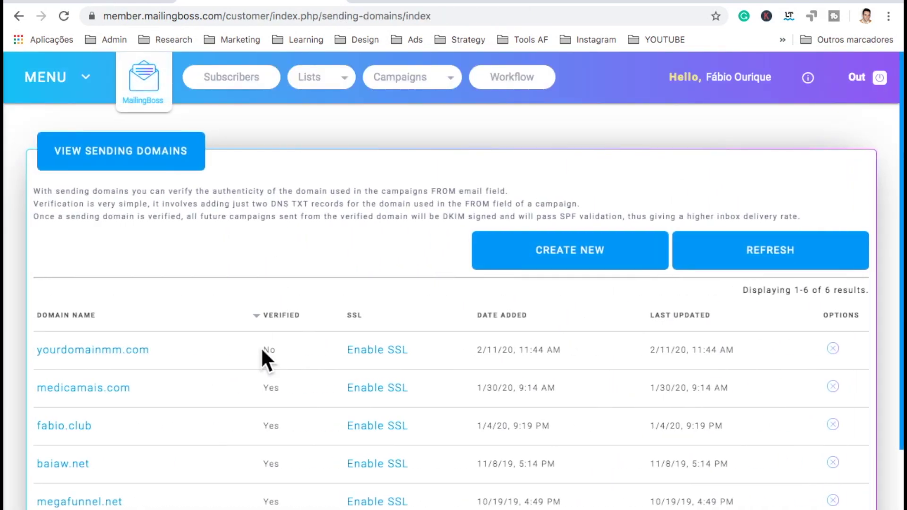
# - Return to the Builderall office dashboard and enter the DNS Manager to view the connected domains
pyautogui.click(156, 3)
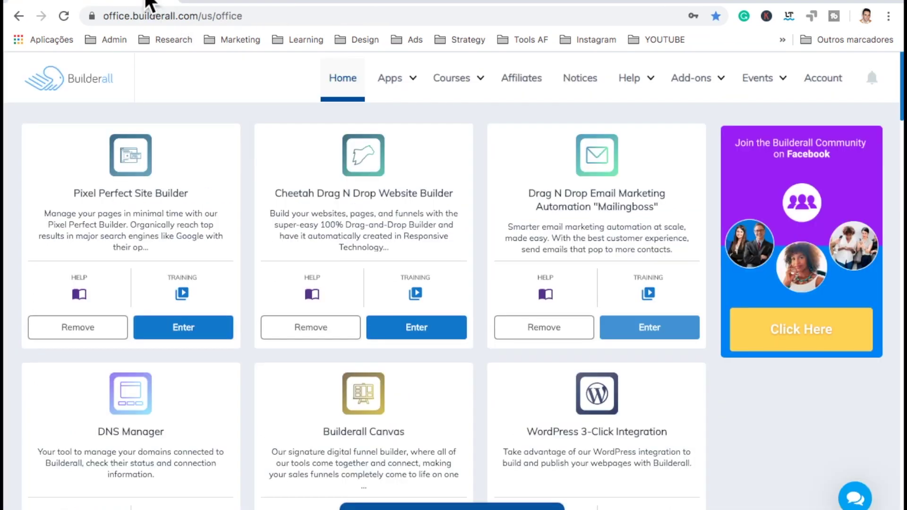
pyautogui.scroll(-3, 206, 286)
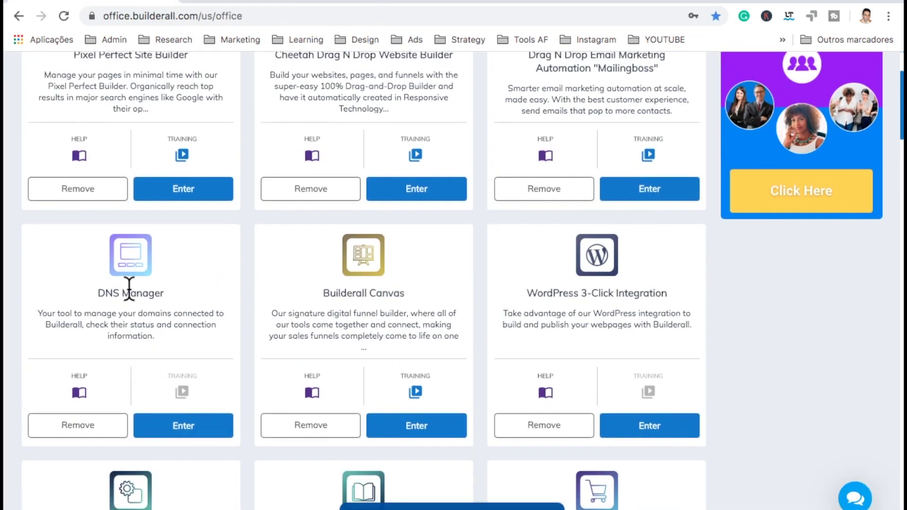
pyautogui.click(188, 428)
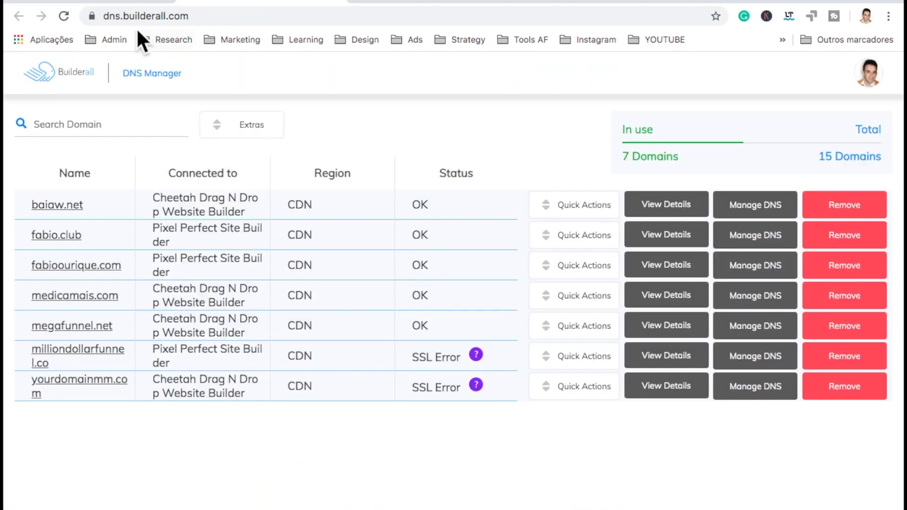
pyautogui.click(115, 3)
pyautogui.scroll(3, 284, 240)
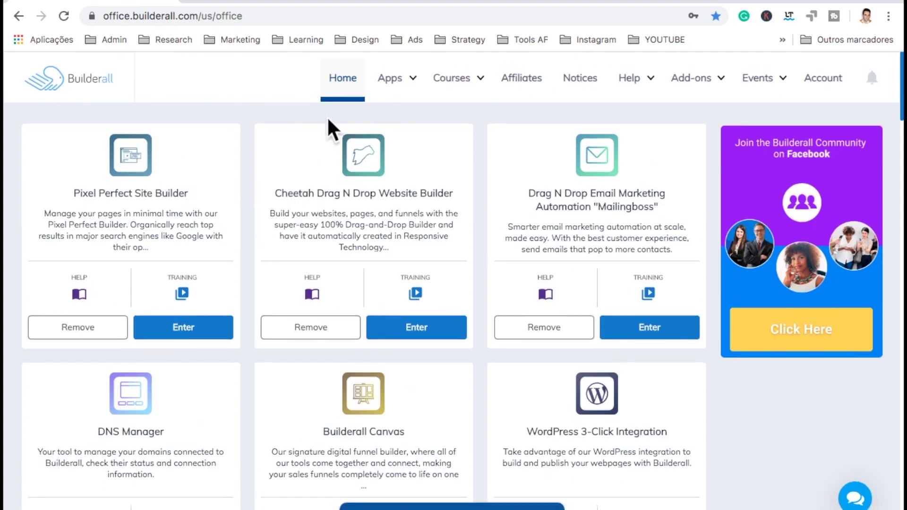
pyautogui.click(303, 2)
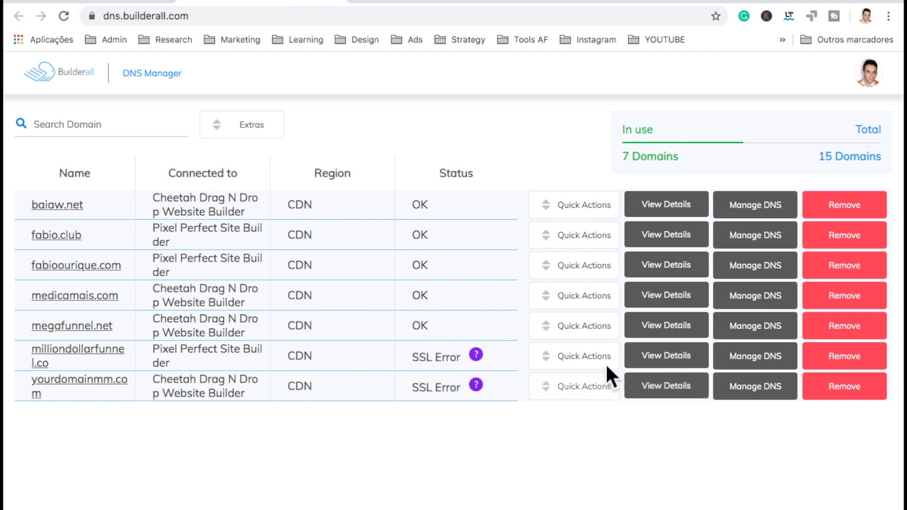
# - View the details of megafunnel.net, examine its SSL status and Builderall name servers, and close them
pyautogui.click(659, 326)
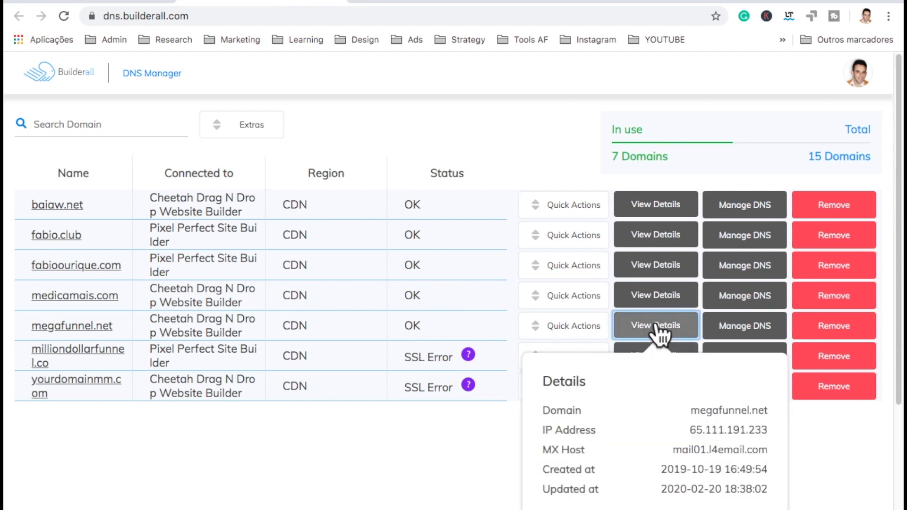
pyautogui.scroll(-4, 659, 331)
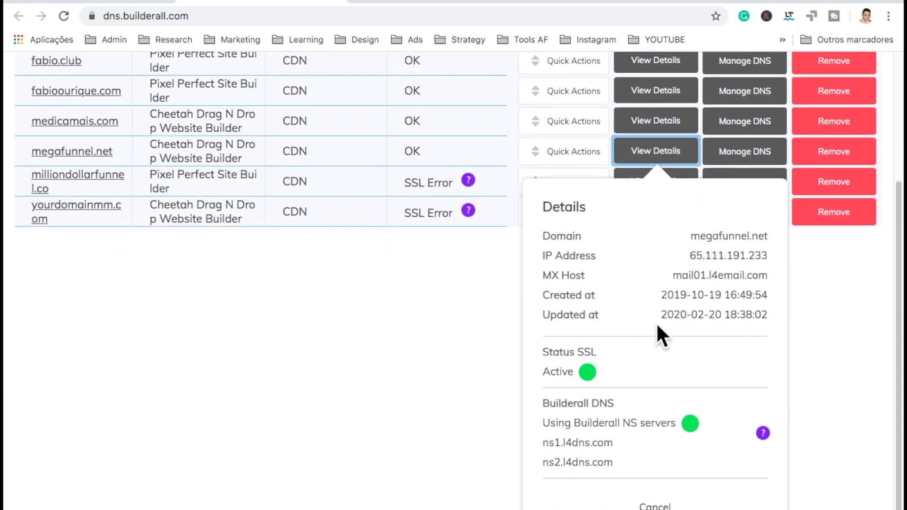
pyautogui.click(550, 410)
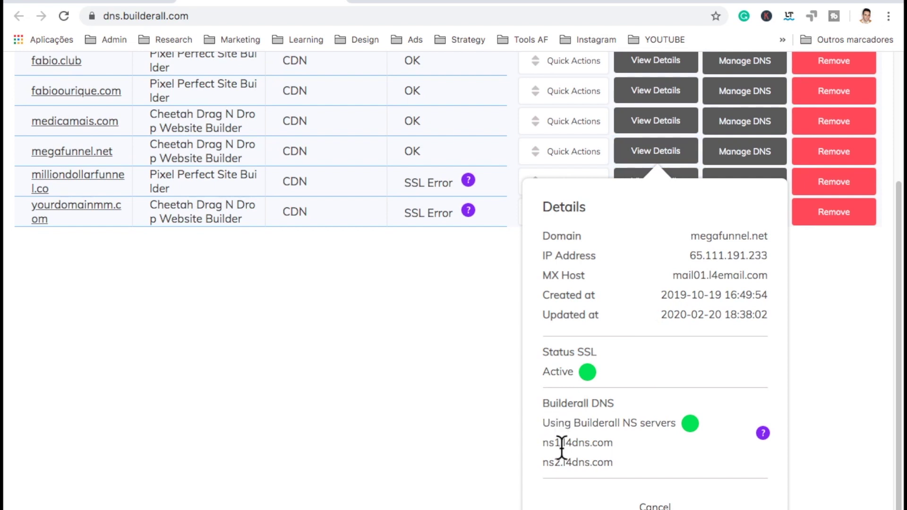
pyautogui.tripleClick(546, 443)
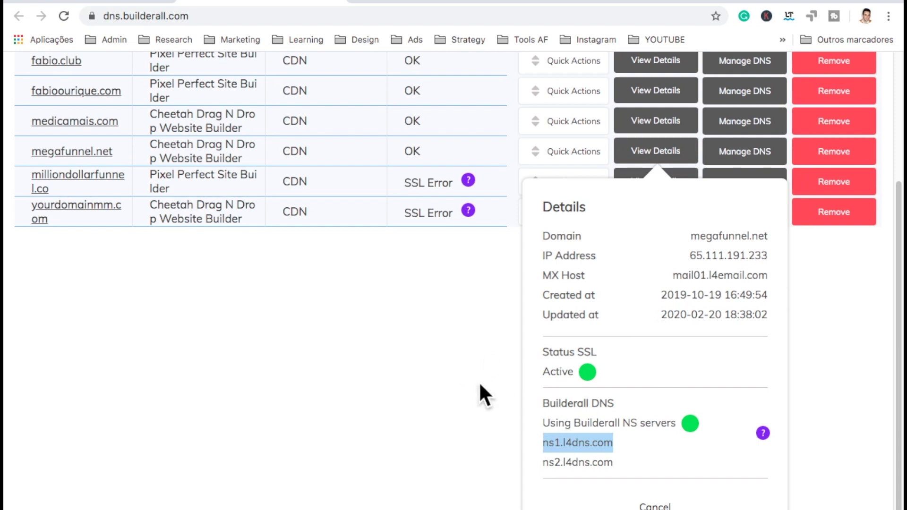
pyautogui.scroll(4, 579, 407)
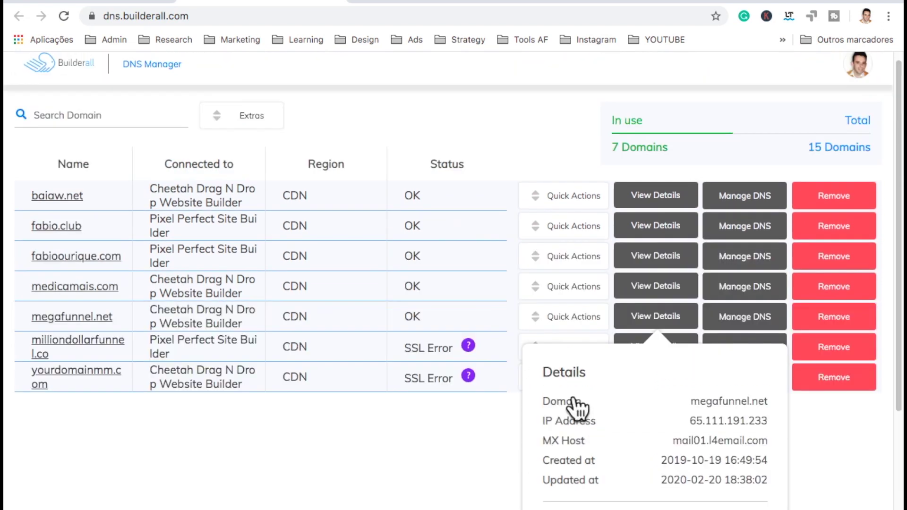
pyautogui.scroll(-4, 528, 373)
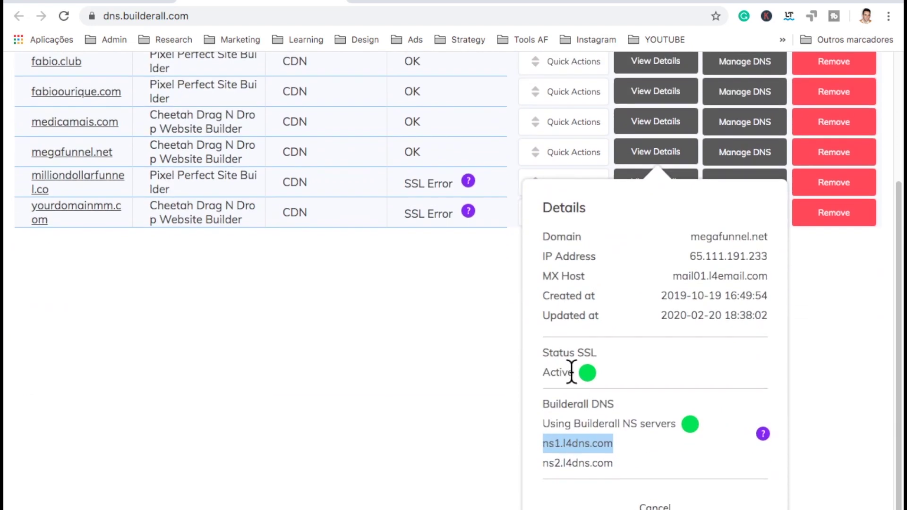
pyautogui.click(483, 333)
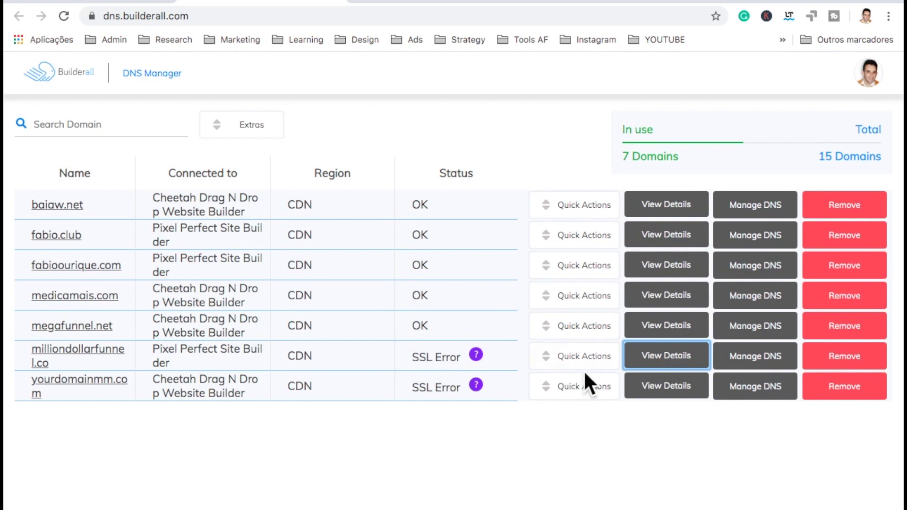
# - View the details of milliondollarfunnel.co, examine its SSL and Builderall DNS status, and close them
pyautogui.click(628, 362)
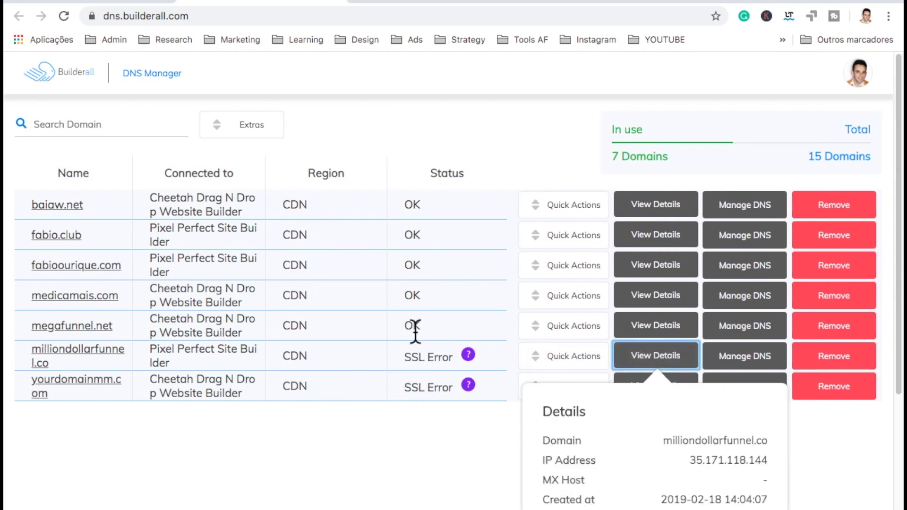
pyautogui.scroll(-4, 582, 403)
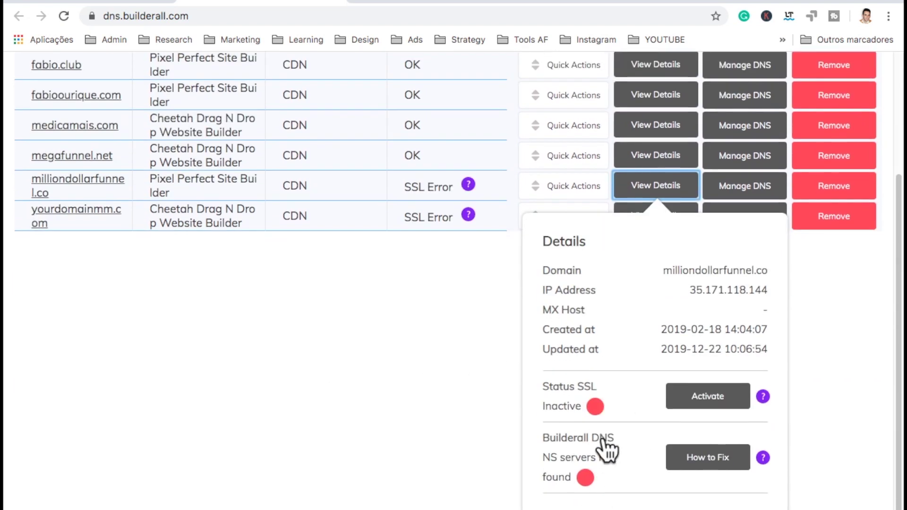
pyautogui.click(549, 461)
pyautogui.scroll(4, 617, 451)
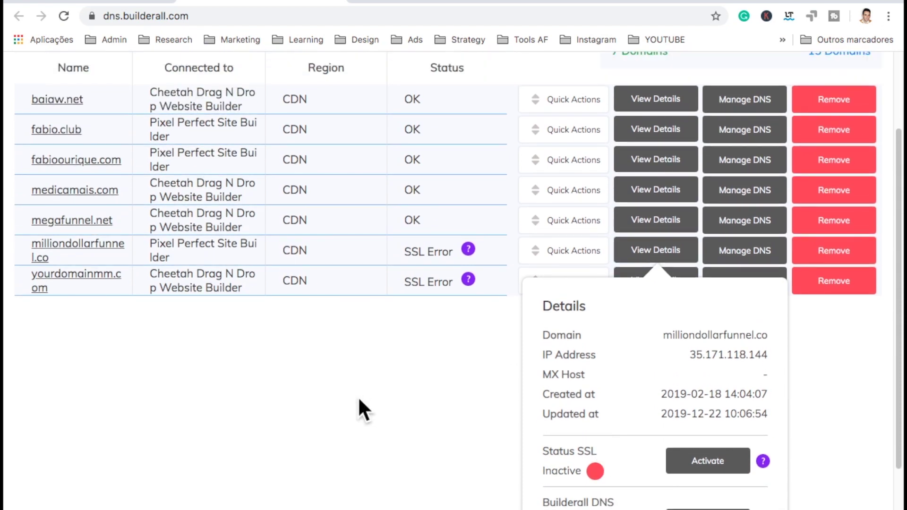
pyautogui.click(358, 396)
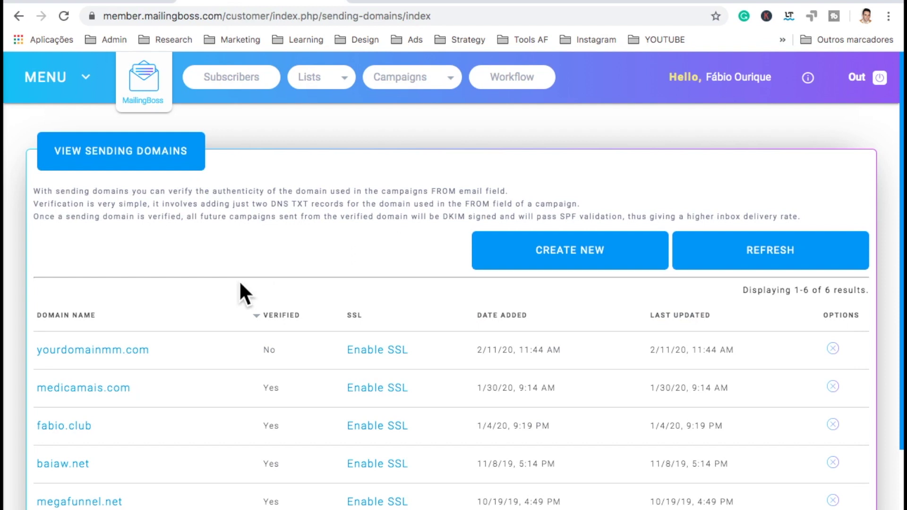
# - Switch back to the Mailingboss sending domains list and examine each domain's verification and SSL status
pyautogui.scroll(-2, 282, 415)
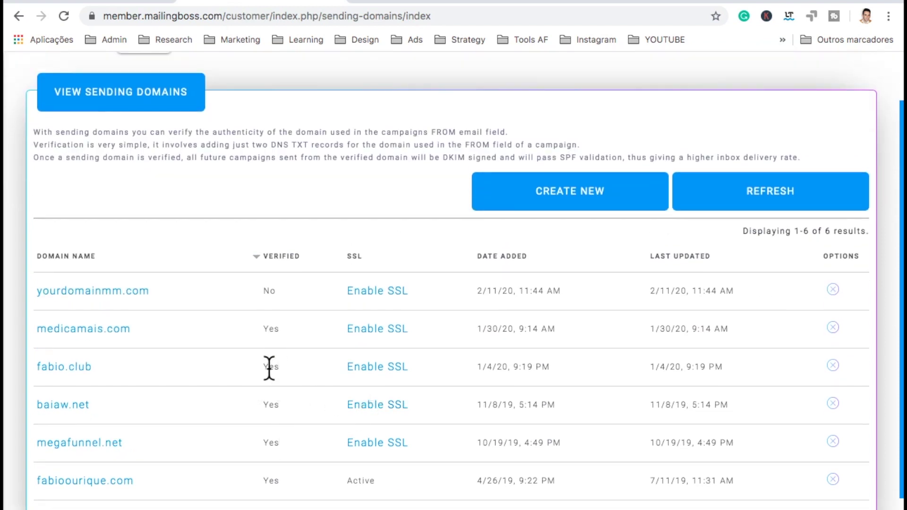
pyautogui.scroll(2, 269, 368)
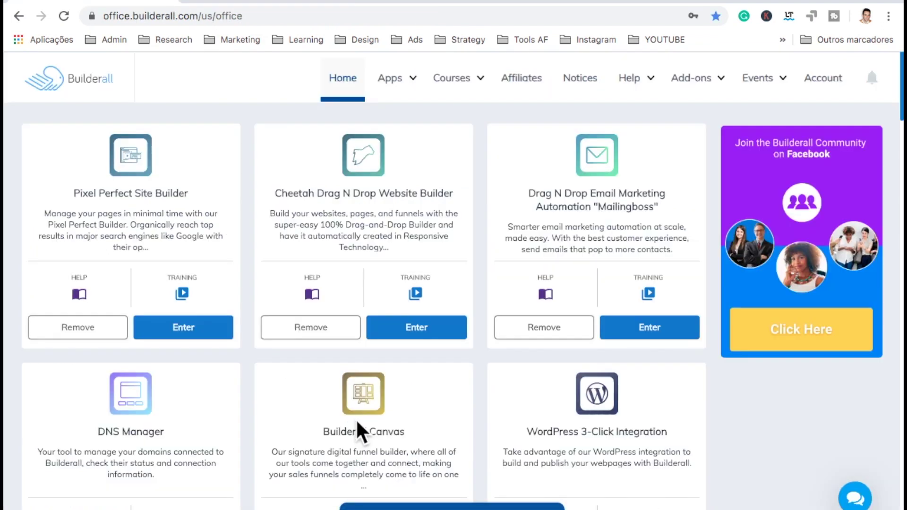
# - Return to the Builderall office dashboard and look over the DNS Manager and Mailingboss cards
pyautogui.scroll(-2, 381, 421)
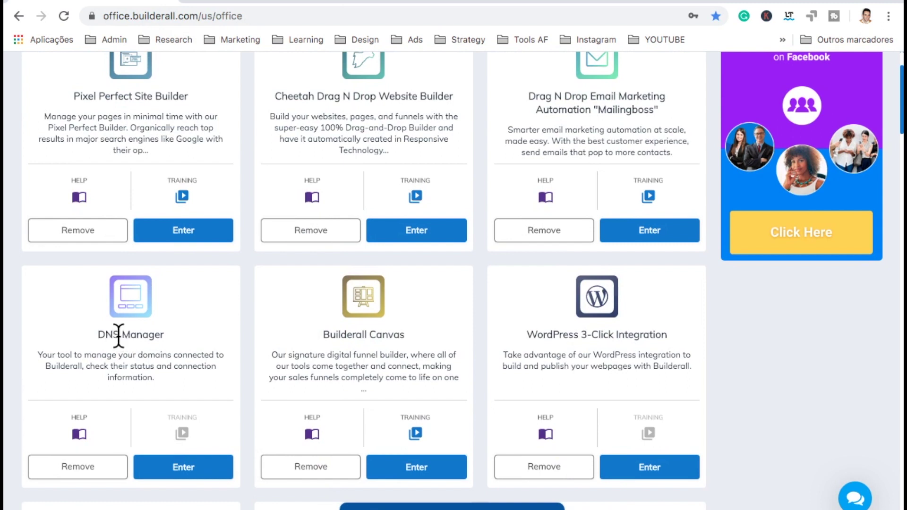
pyautogui.scroll(1, 119, 336)
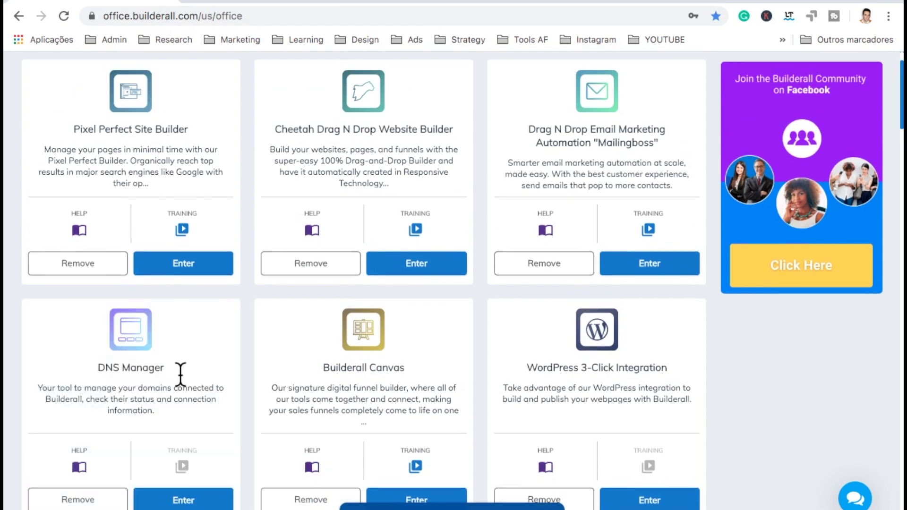
pyautogui.scroll(1, 180, 373)
pyautogui.scroll(1, 180, 374)
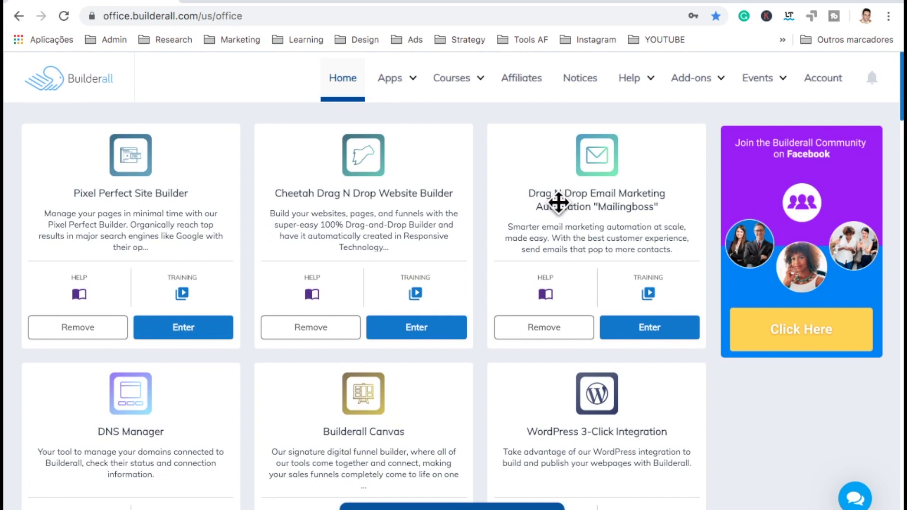
pyautogui.moveTo(559, 204)
pyautogui.mouseDown()
pyautogui.moveTo(590, 215)
pyautogui.moveTo(563, 208)
pyautogui.mouseUp()
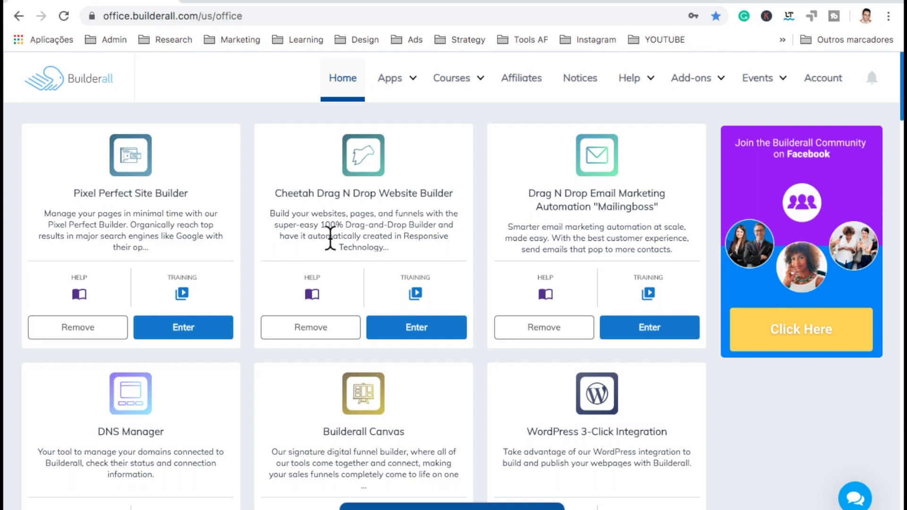
# - Examine the Cheetah website builder and Builderall Canvas cards on the dashboard
pyautogui.scroll(-1, 329, 237)
pyautogui.scroll(1, 329, 237)
pyautogui.scroll(-4, 330, 236)
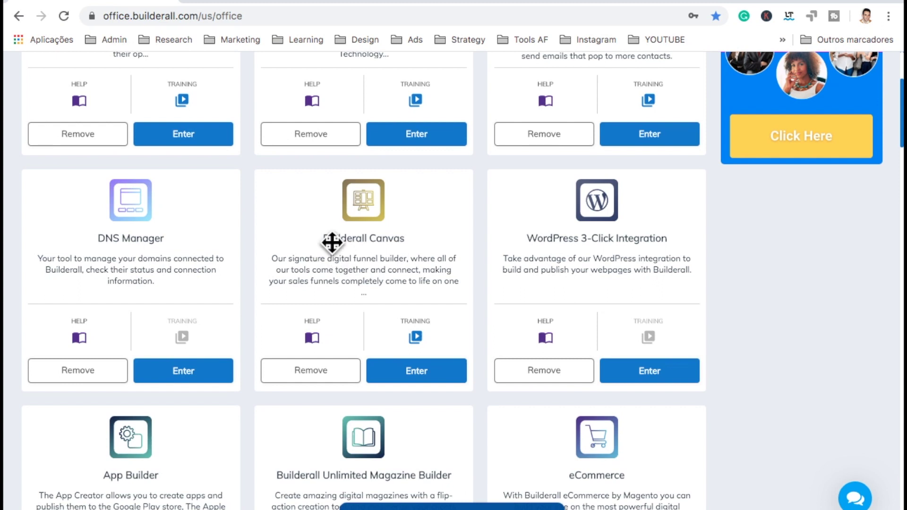
pyautogui.moveTo(330, 243)
pyautogui.mouseDown()
pyautogui.moveTo(397, 257)
pyautogui.moveTo(328, 256)
pyautogui.mouseUp()
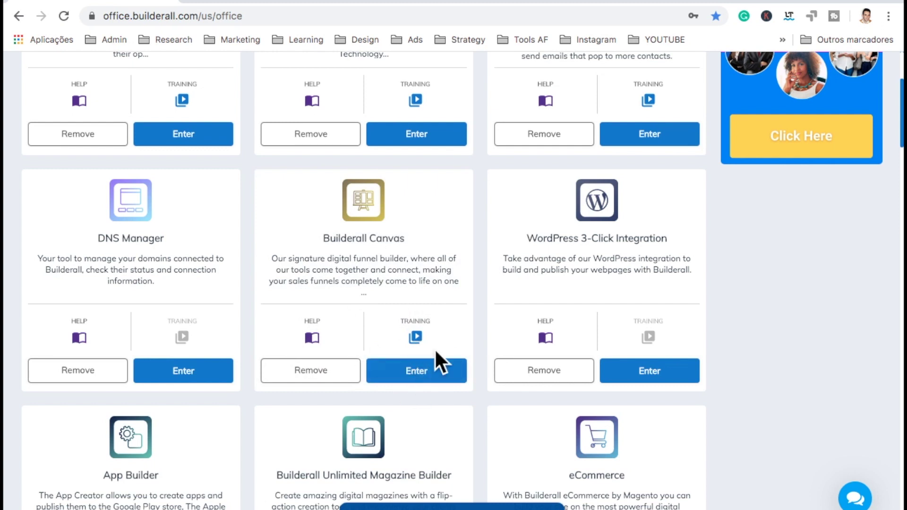
pyautogui.scroll(4, 435, 348)
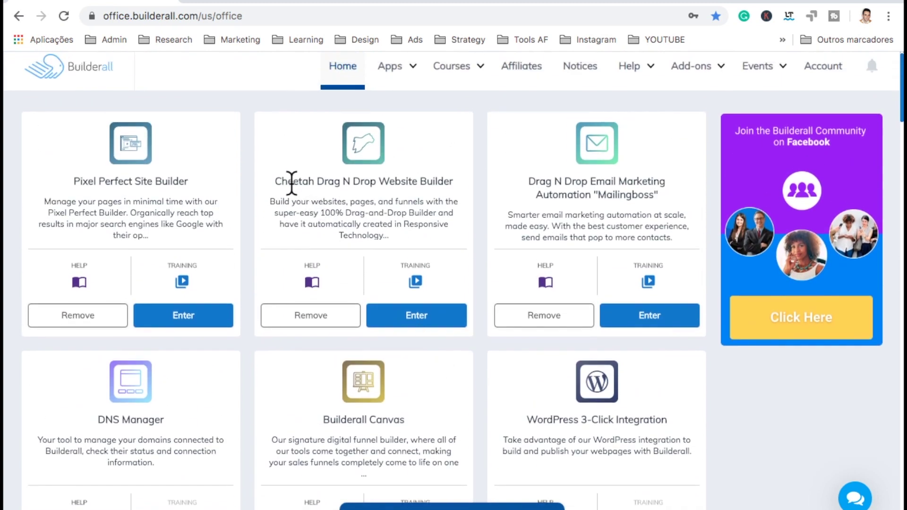
pyautogui.moveTo(291, 182); pyautogui.dragTo(365, 176)
pyautogui.scroll(-3, 364, 179)
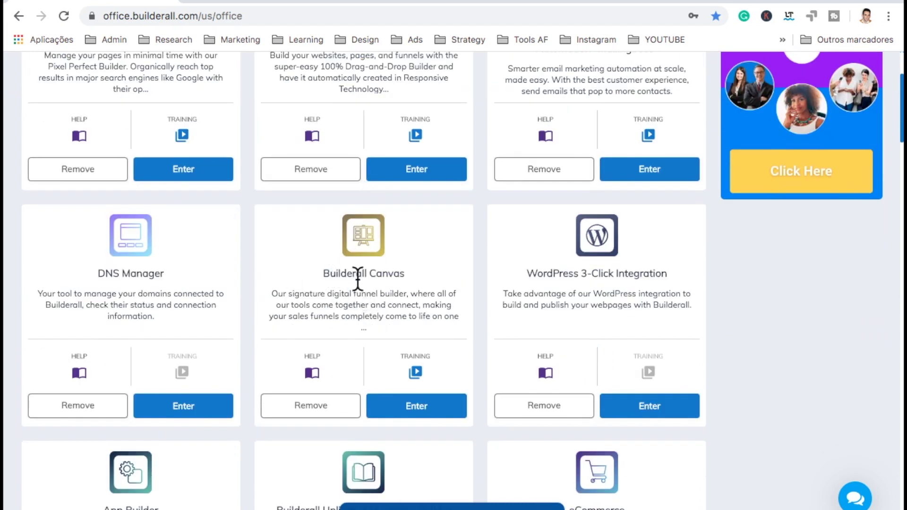
# - Open the WordPress 3-Click Integration app from the Builderall office dashboard
pyautogui.scroll(3, 389, 278)
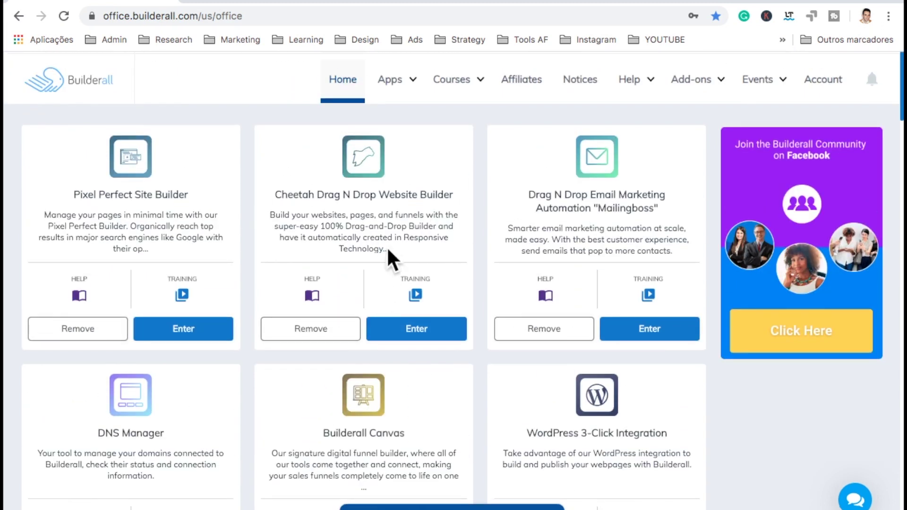
pyautogui.scroll(-2, 377, 267)
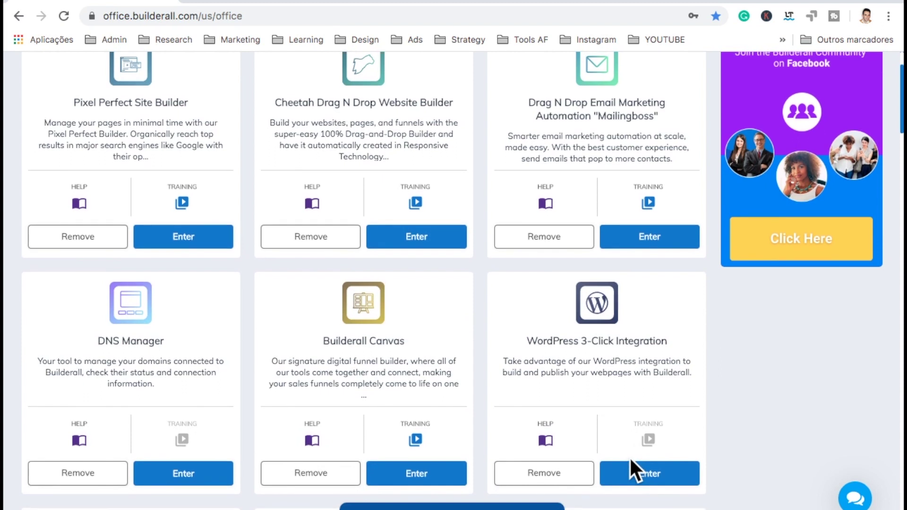
pyautogui.click(647, 472)
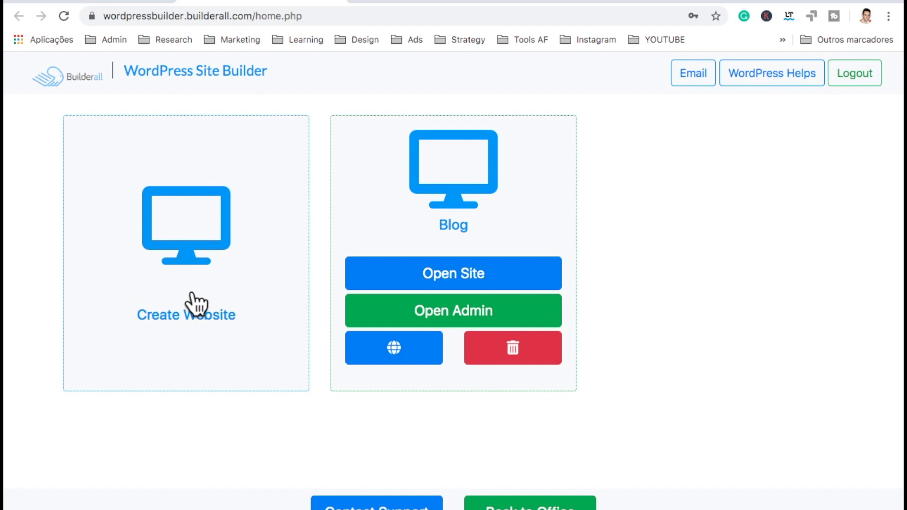
# - Open the existing Blog website, look through its posts, and return to the WordPress Site Builder
pyautogui.click(445, 279)
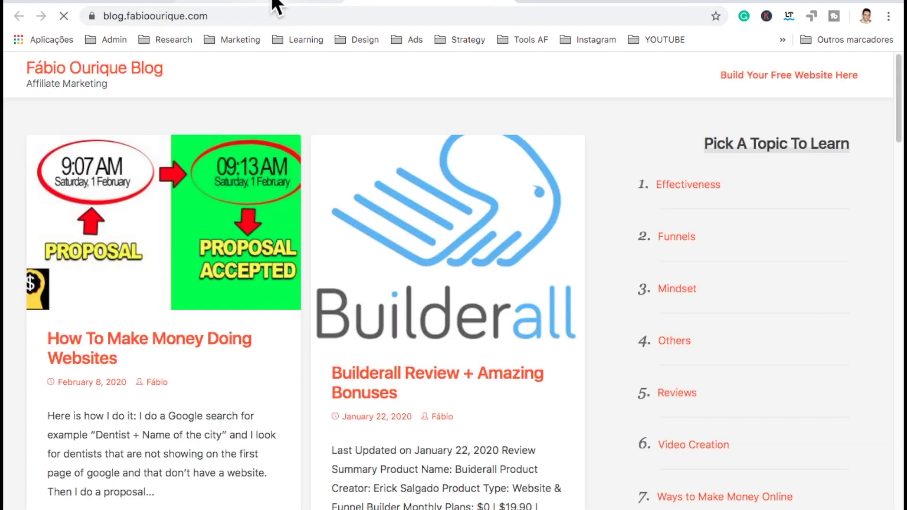
pyautogui.scroll(-18, 393, 156)
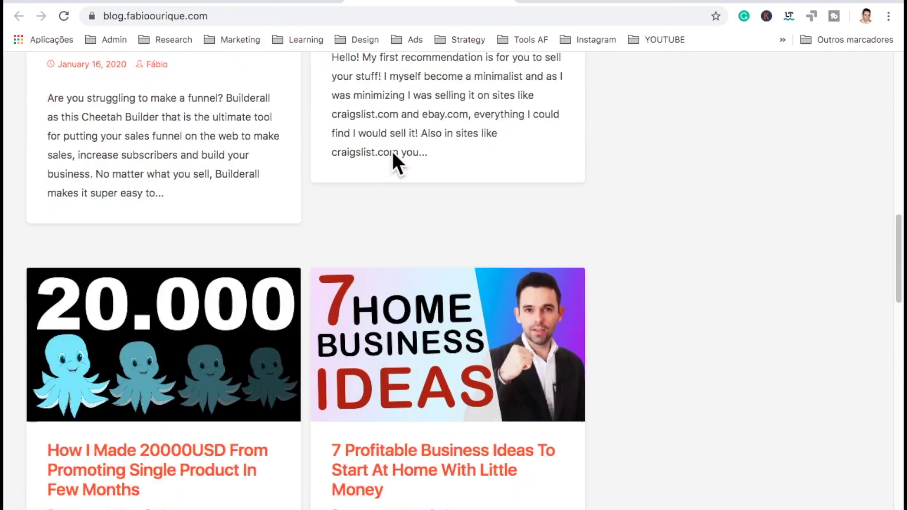
pyautogui.scroll(-10, 393, 156)
pyautogui.scroll(20, 394, 160)
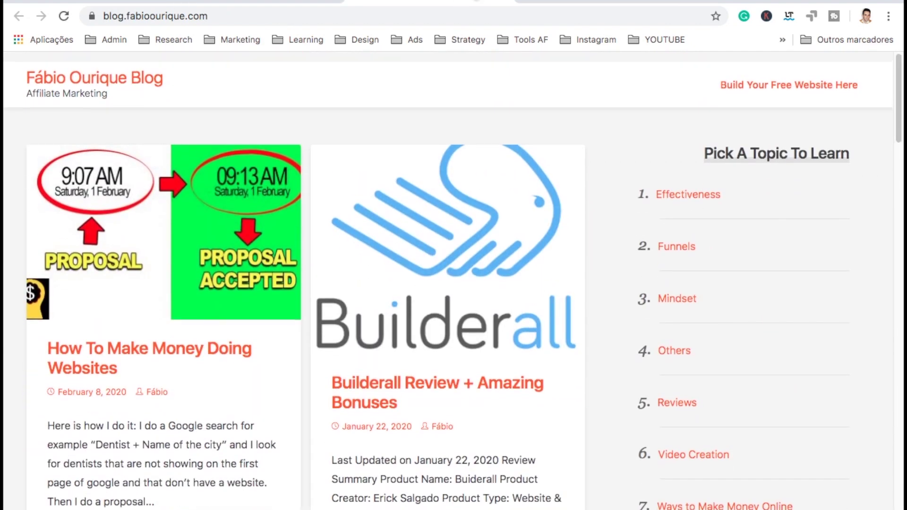
pyautogui.click(276, 2)
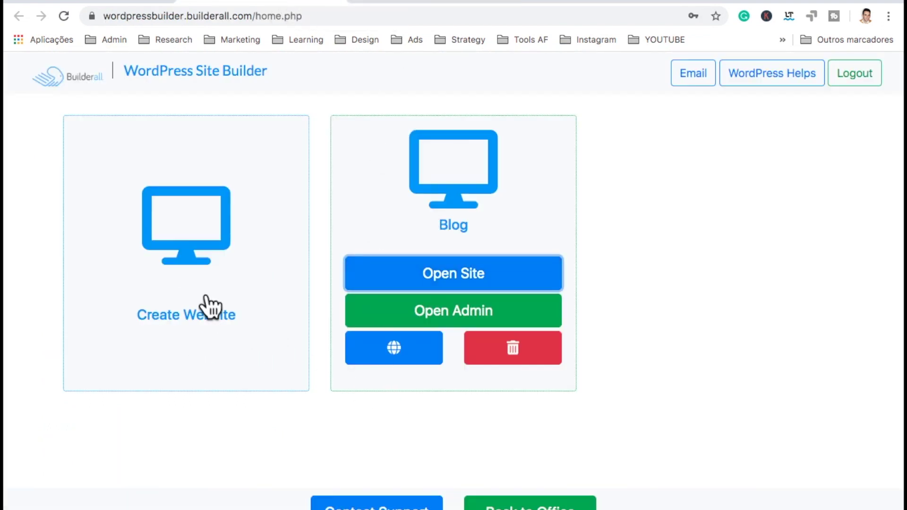
# - View the Site Creation form for a new WordPress website, check the DNS Manager card on the office dashboard, and close the form
pyautogui.click(194, 286)
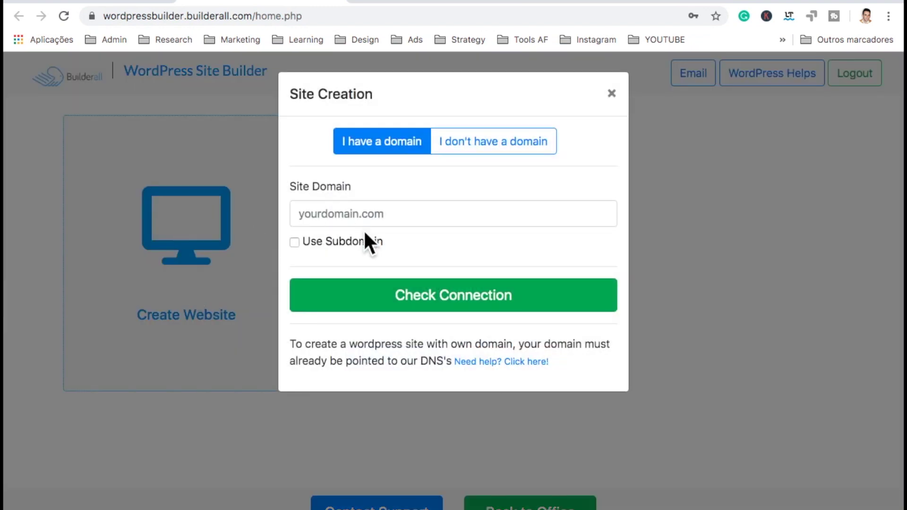
pyautogui.click(354, 217)
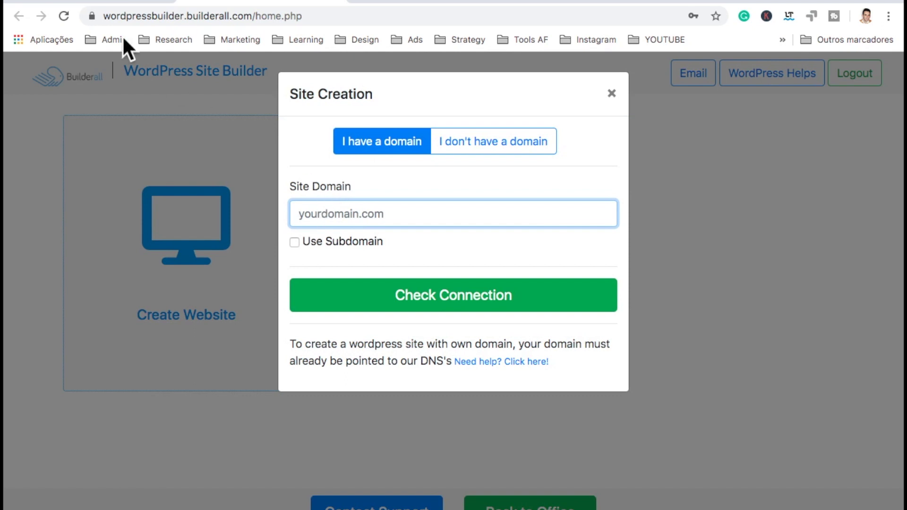
pyautogui.click(109, 4)
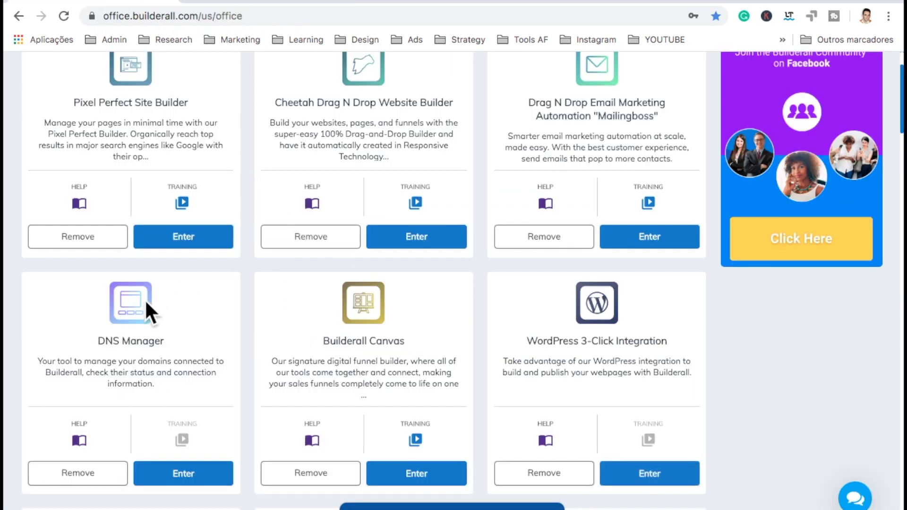
pyautogui.click(295, 3)
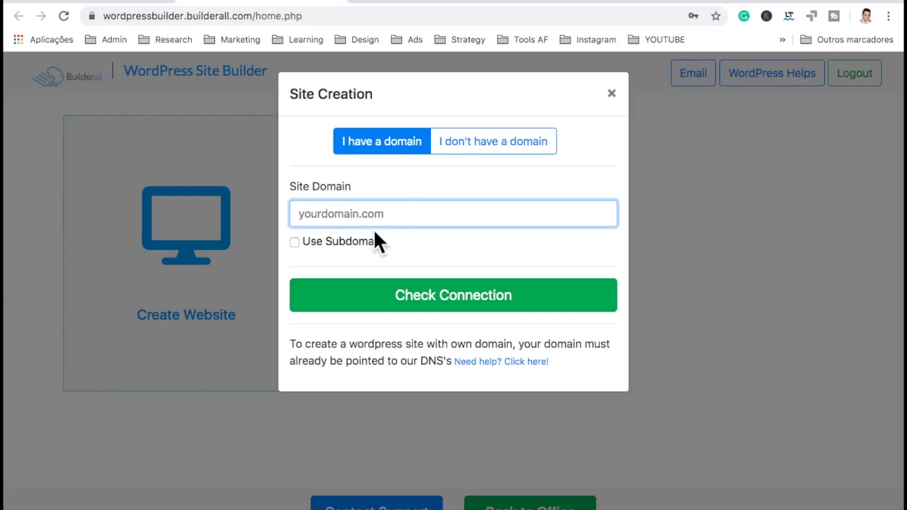
pyautogui.click(611, 93)
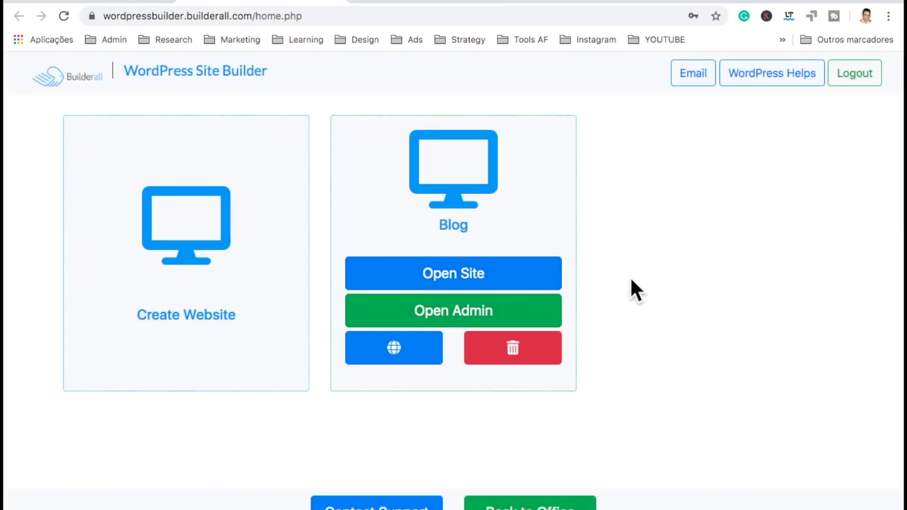
# - Log in to the Blog's WordPress admin with the prefilled credentials and switch back to the Builderall office dashboard
pyautogui.click(427, 312)
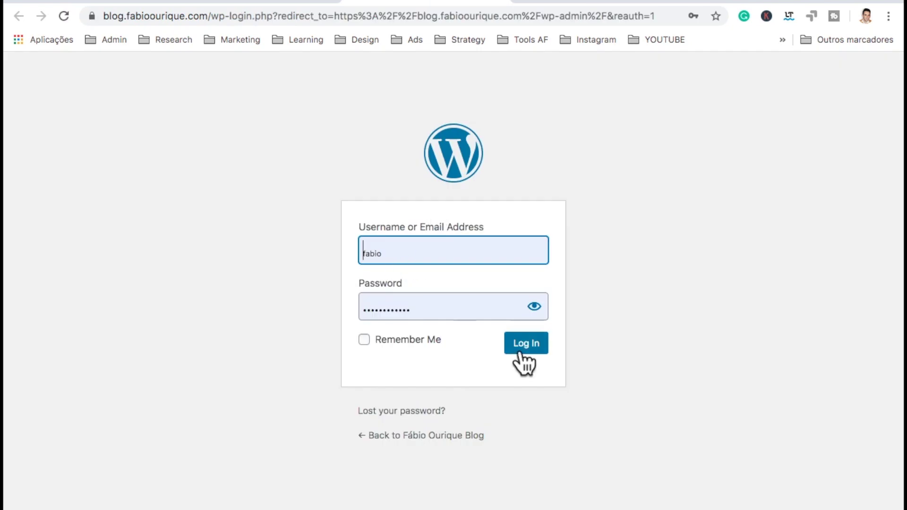
pyautogui.click(519, 356)
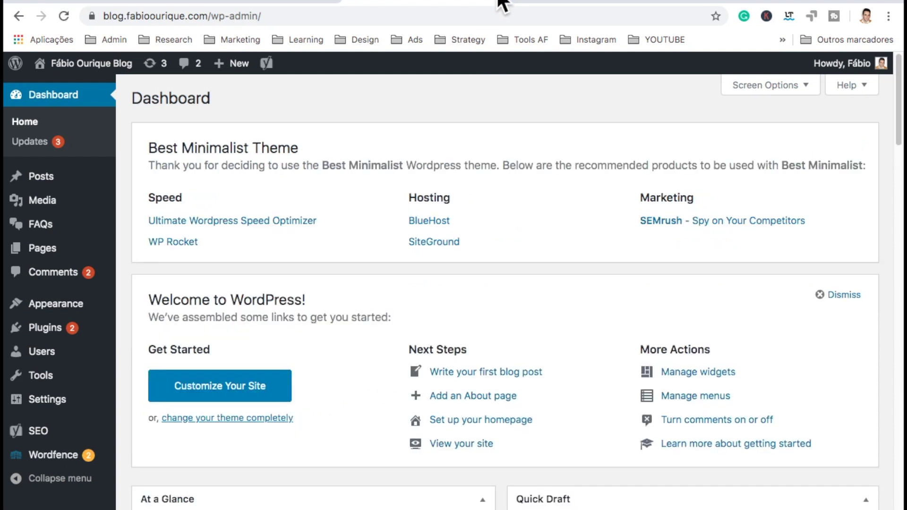
pyautogui.click(500, 2)
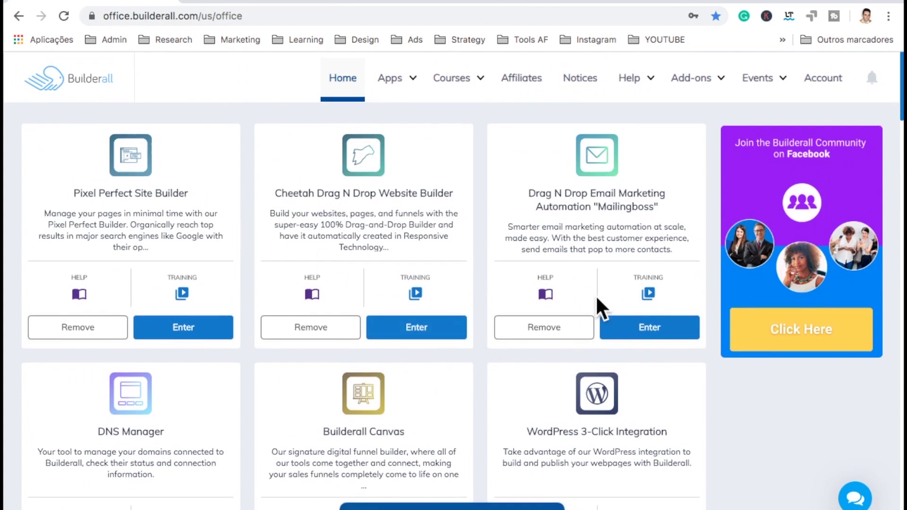
# - Look over the dashboard cards from the site builders and DNS Manager down to App Builder, Magazine Builder and eCommerce
pyautogui.scroll(-1, 597, 304)
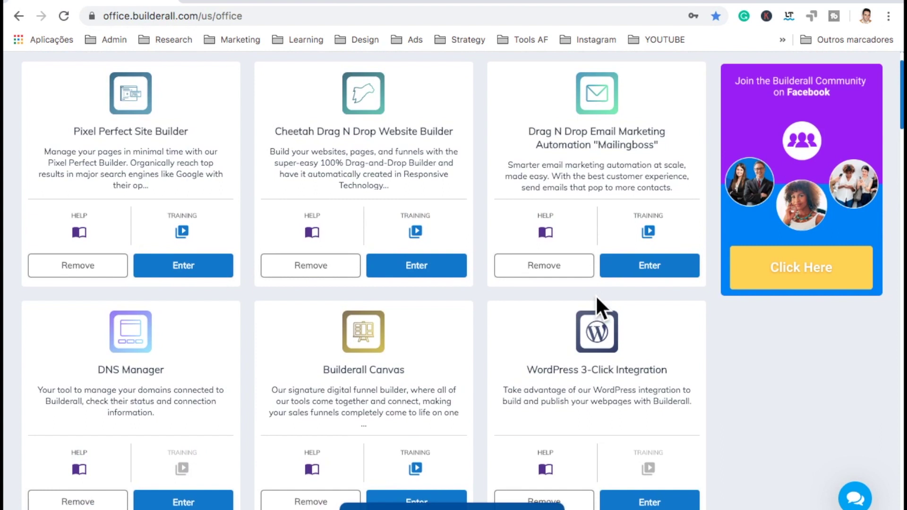
pyautogui.scroll(1, 596, 295)
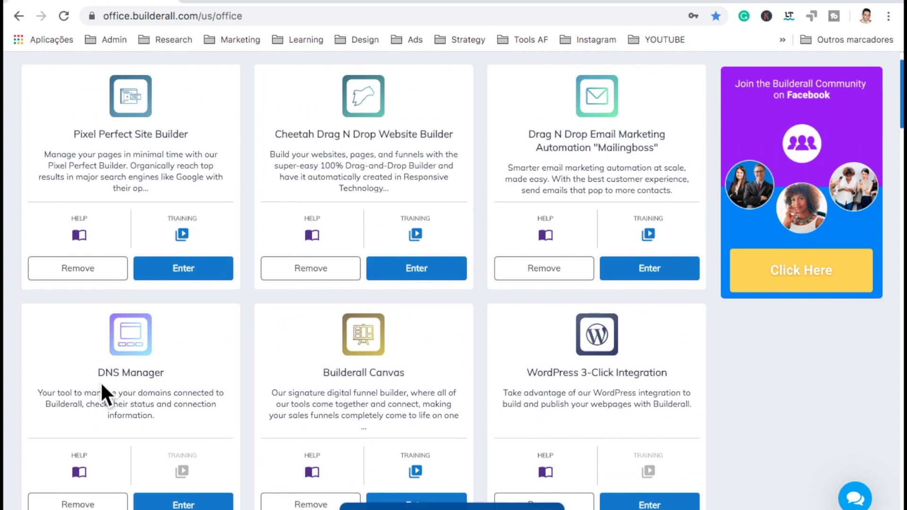
pyautogui.moveTo(97, 368); pyautogui.dragTo(121, 371)
pyautogui.scroll(-2, 238, 237)
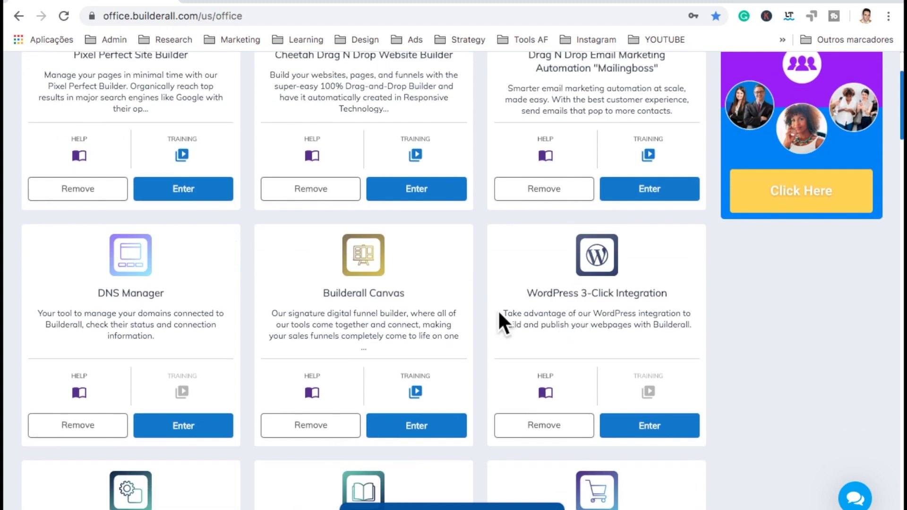
pyautogui.scroll(-2, 498, 310)
pyautogui.scroll(3, 501, 316)
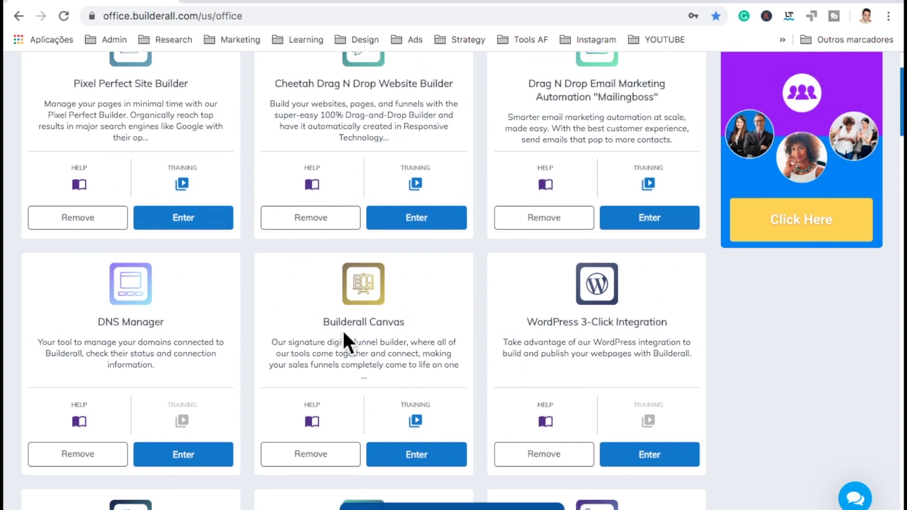
pyautogui.scroll(-3, 270, 446)
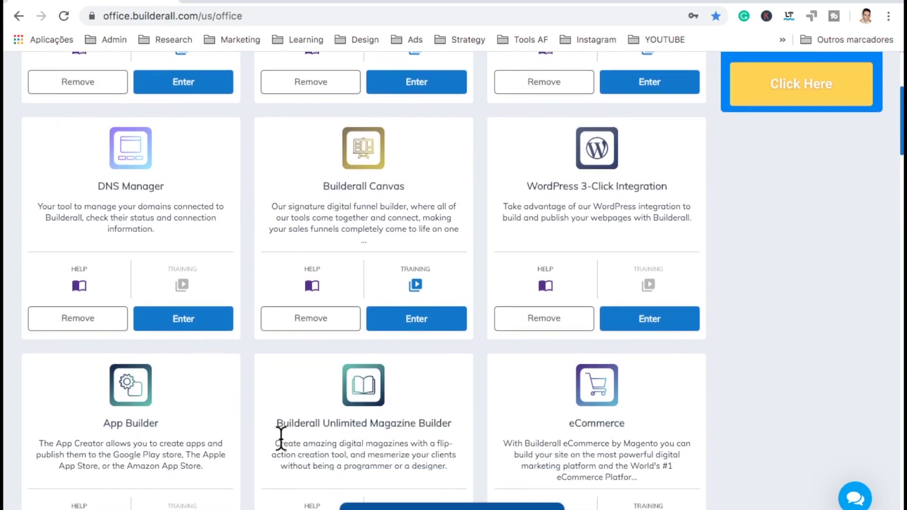
pyautogui.scroll(-2, 280, 354)
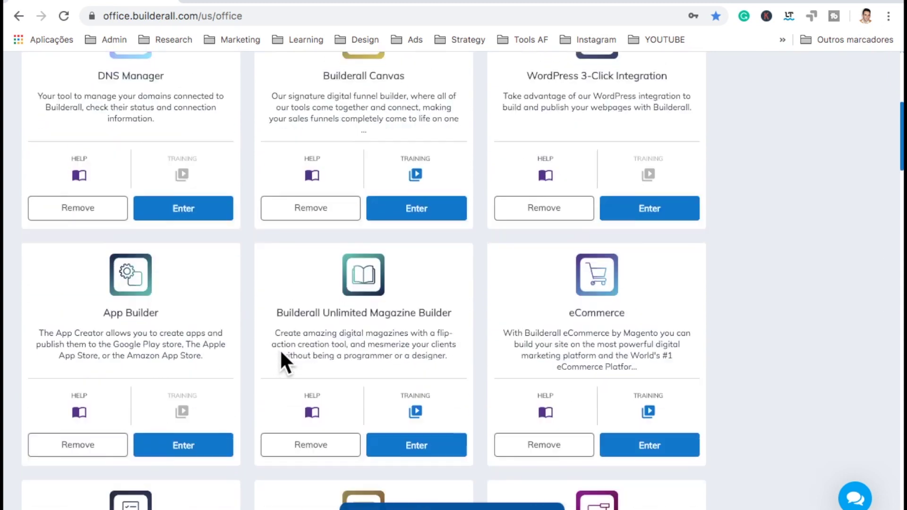
pyautogui.scroll(7, 281, 353)
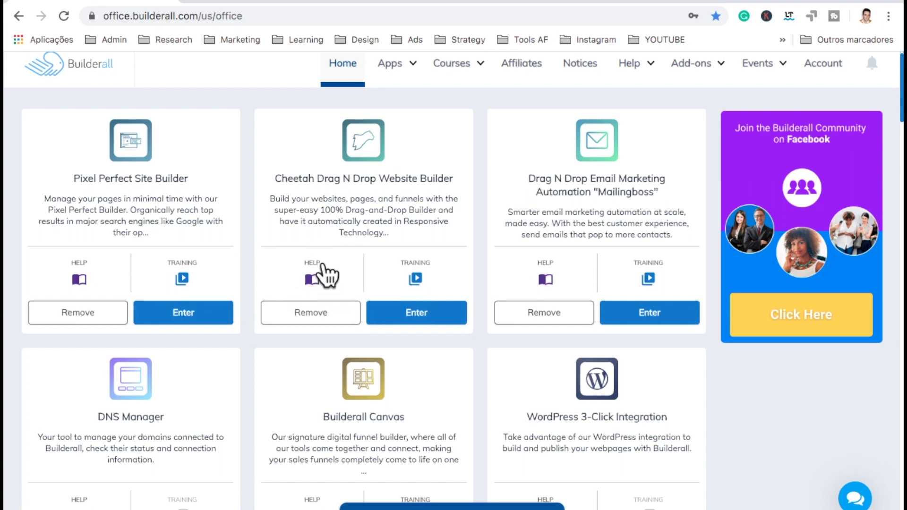
# - Show the help for the Cheetah Drag N Drop Website Builder and examine its list of tutorial videos
pyautogui.click(313, 283)
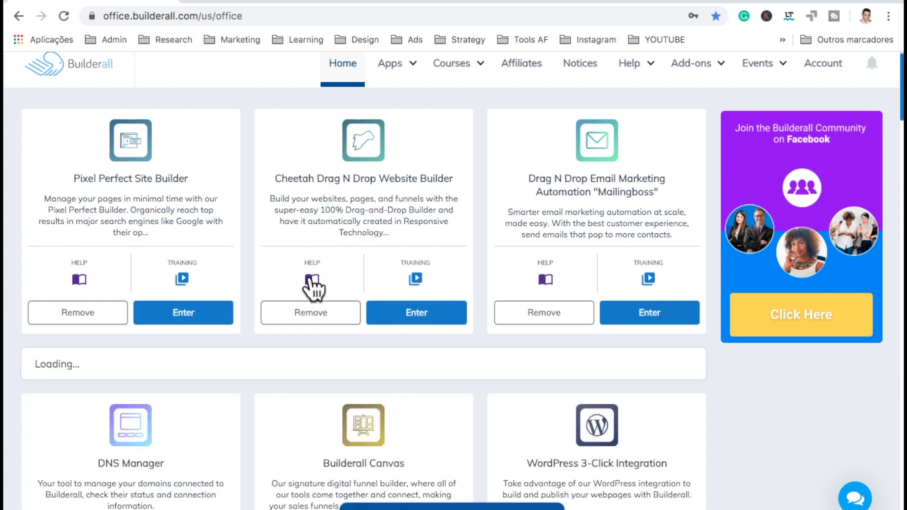
pyautogui.scroll(-1, 301, 404)
pyautogui.scroll(1, 651, 438)
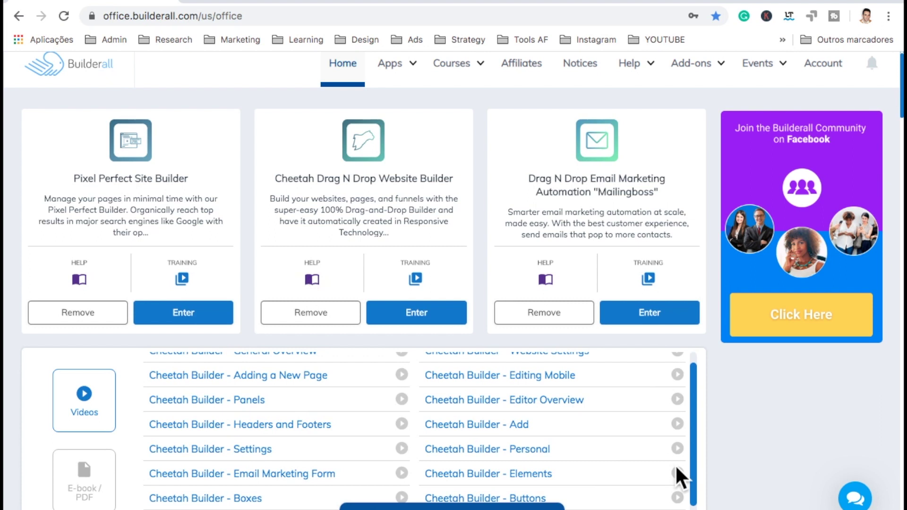
pyautogui.scroll(-1, 676, 464)
pyautogui.scroll(-2, 730, 477)
pyautogui.scroll(2, 529, 365)
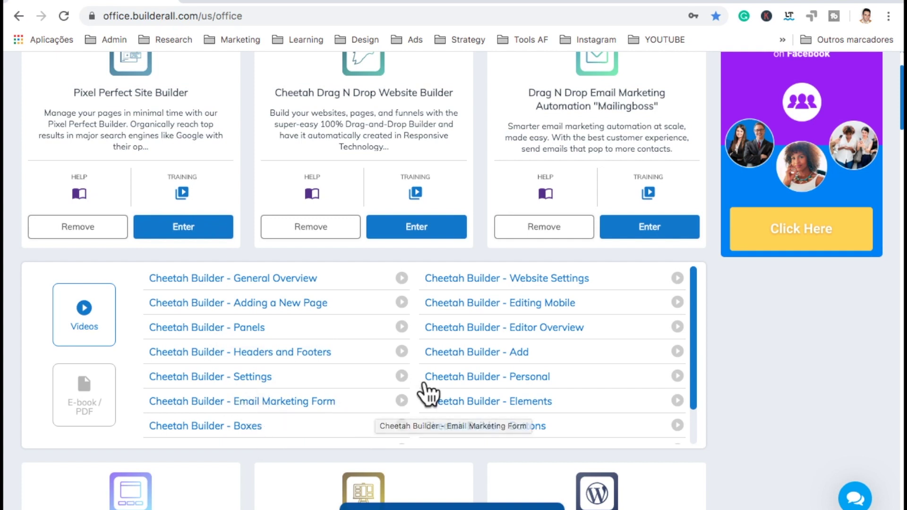
pyautogui.scroll(-1, 470, 364)
pyautogui.scroll(1, 470, 319)
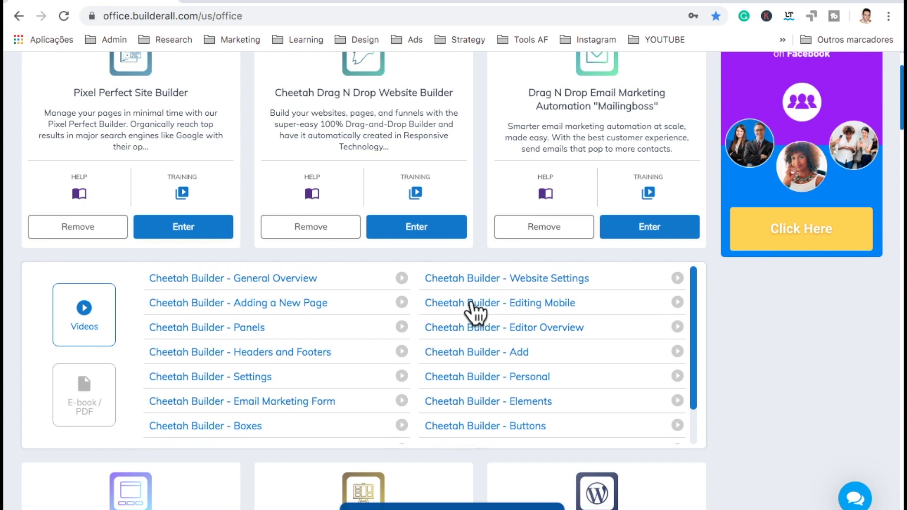
pyautogui.scroll(-1, 471, 308)
pyautogui.scroll(1, 471, 308)
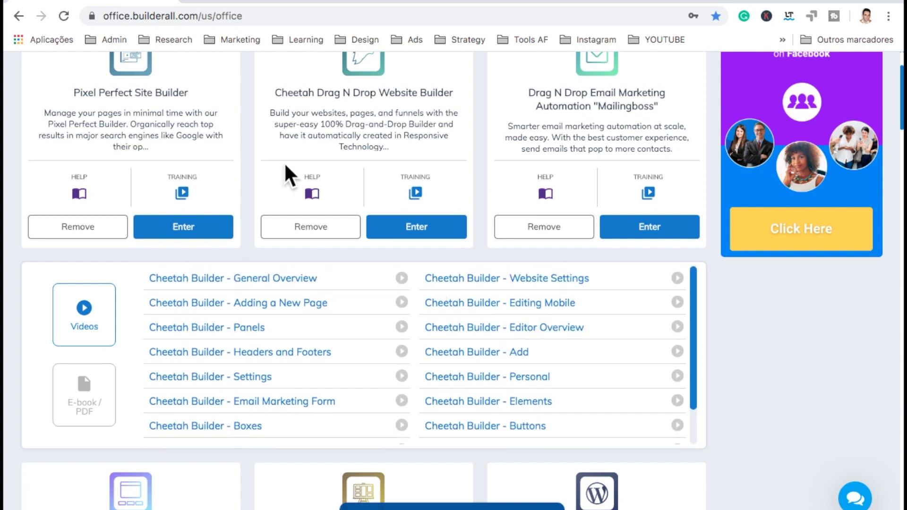
pyautogui.scroll(2, 301, 176)
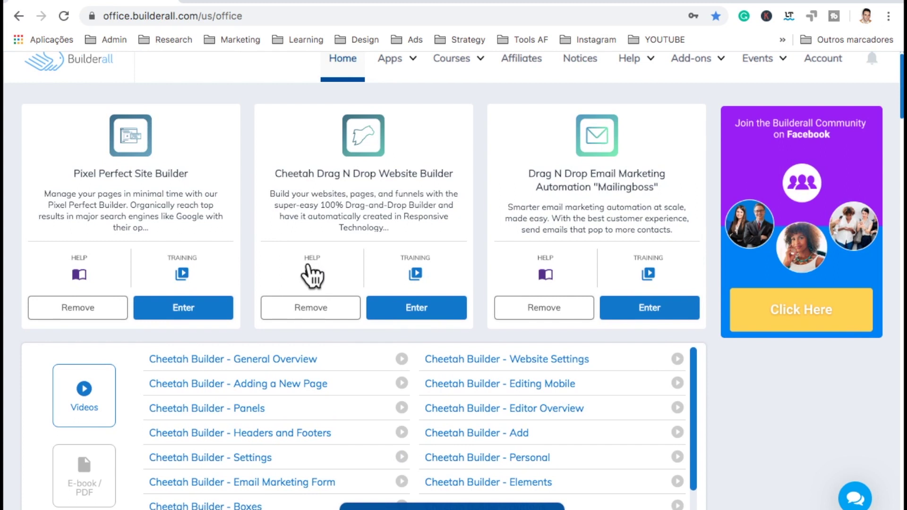
pyautogui.click(309, 273)
# - Show the help for DNS Manager, check it for tutorials, and return to the first row of app cards
pyautogui.scroll(-5, 375, 363)
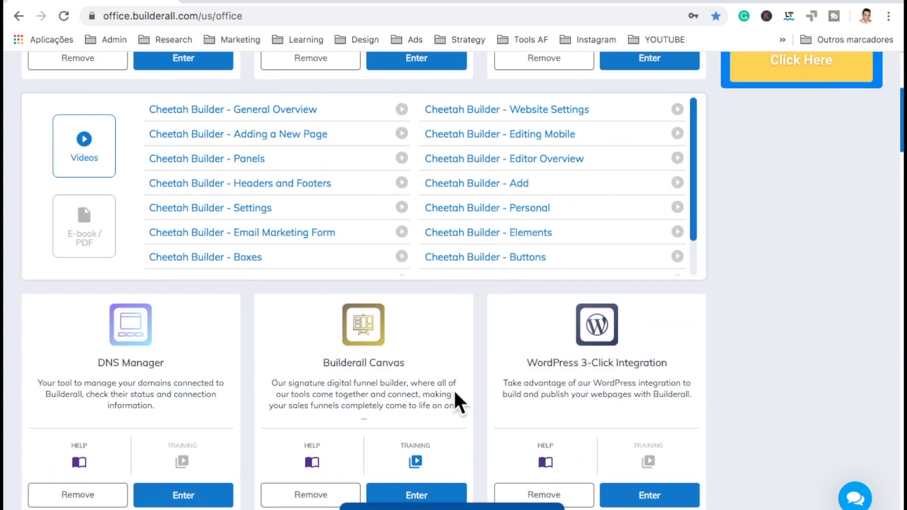
pyautogui.scroll(-2, 455, 392)
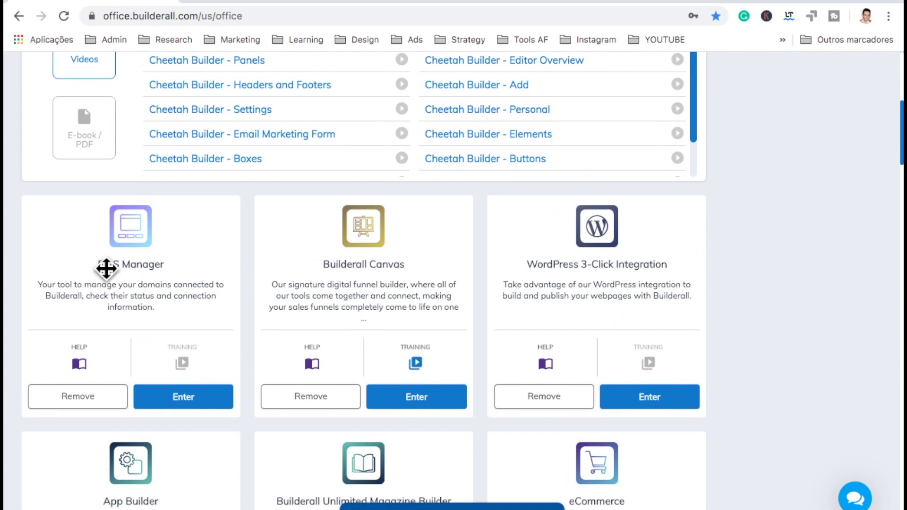
pyautogui.click(80, 364)
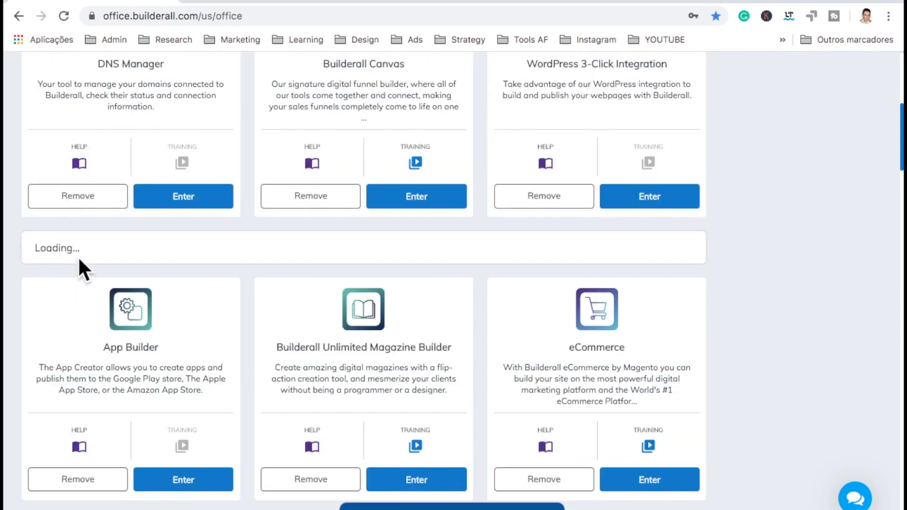
pyautogui.scroll(1, 71, 220)
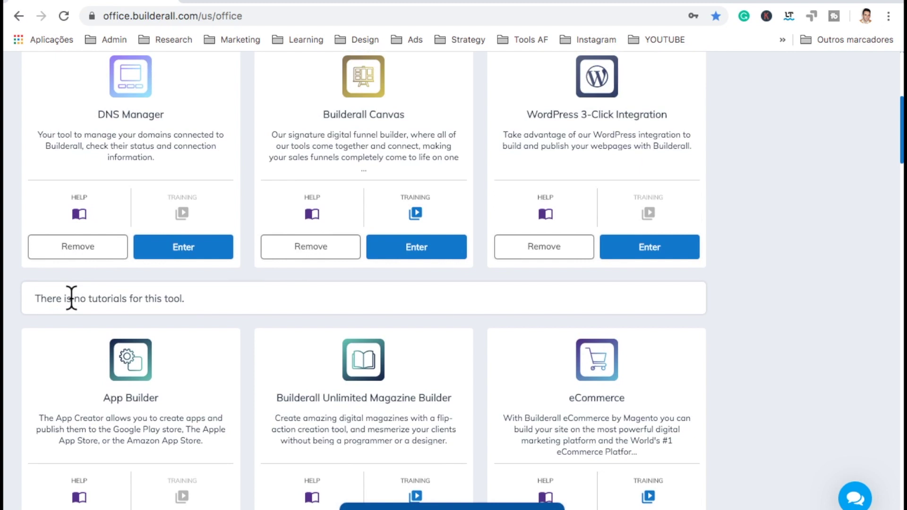
pyautogui.scroll(1, 72, 298)
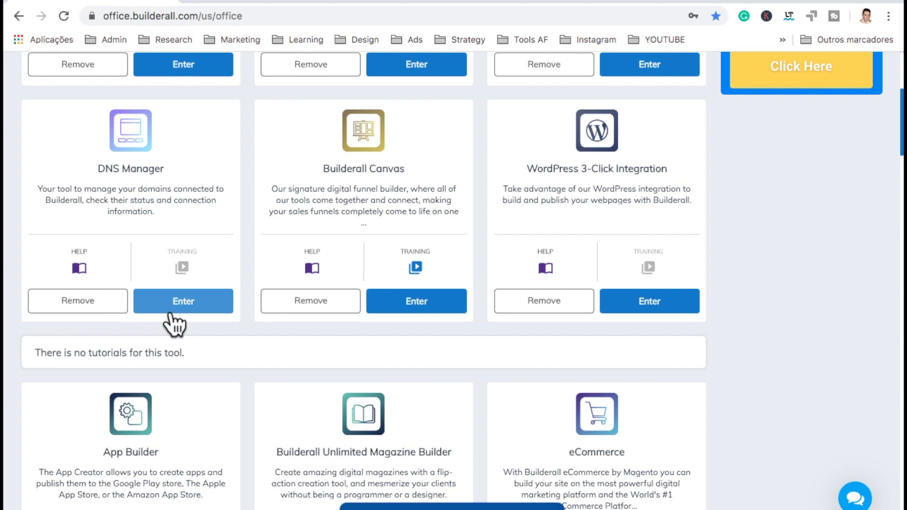
pyautogui.scroll(3, 370, 208)
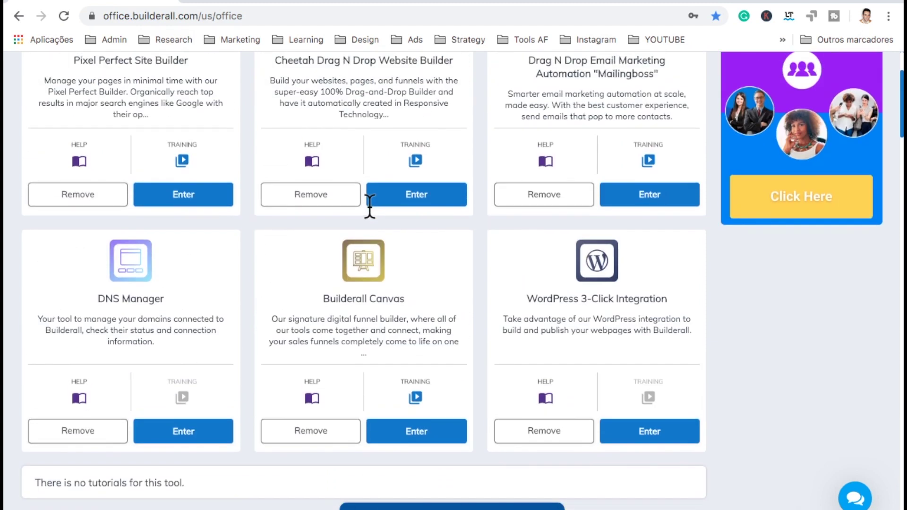
pyautogui.scroll(3, 369, 205)
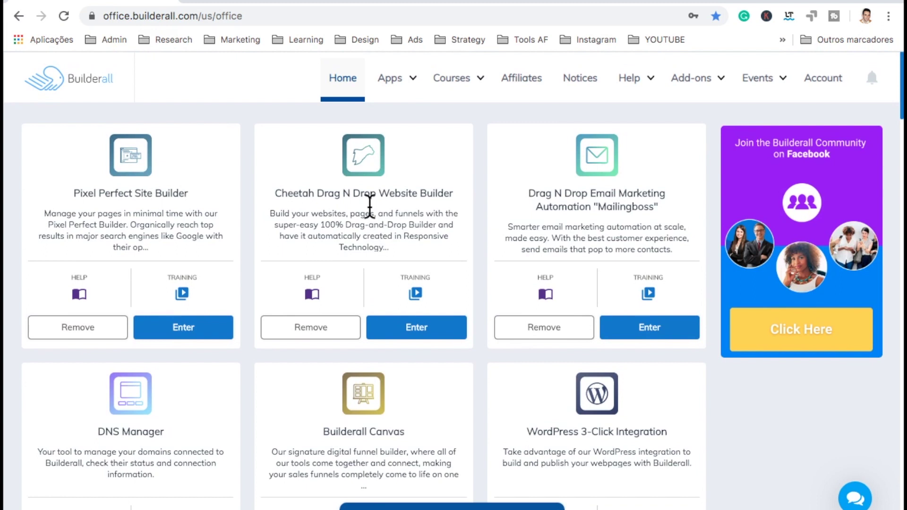
# - Show the help for the Mailingboss email marketing app and examine its list of tutorial videos
pyautogui.scroll(-4, 370, 204)
pyautogui.scroll(3, 369, 208)
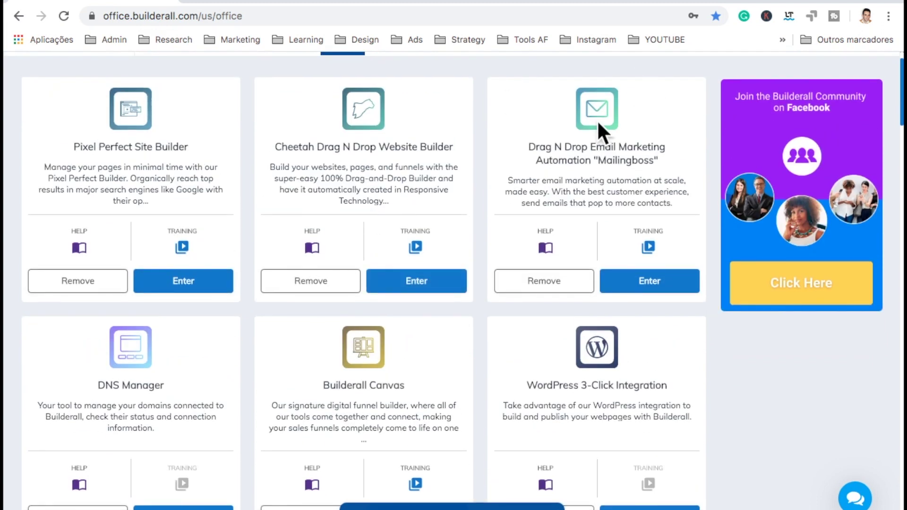
pyautogui.click(546, 243)
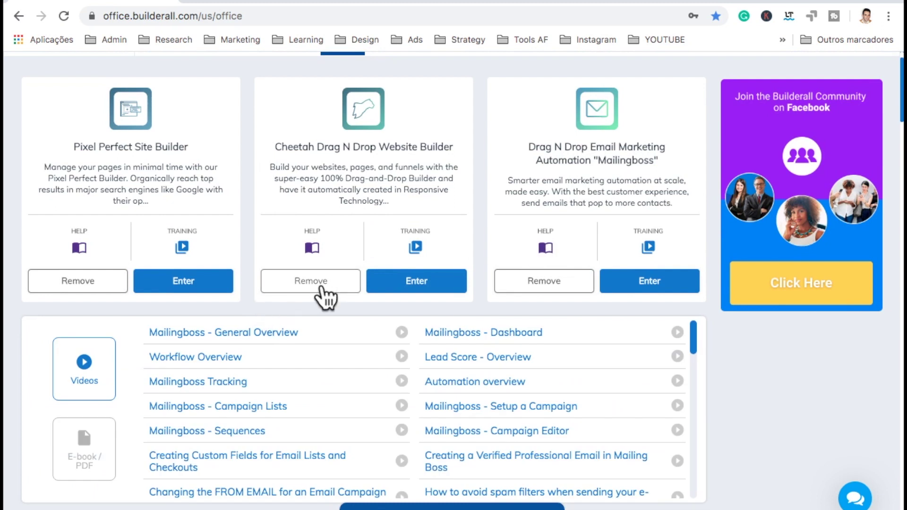
pyautogui.scroll(-2, 324, 297)
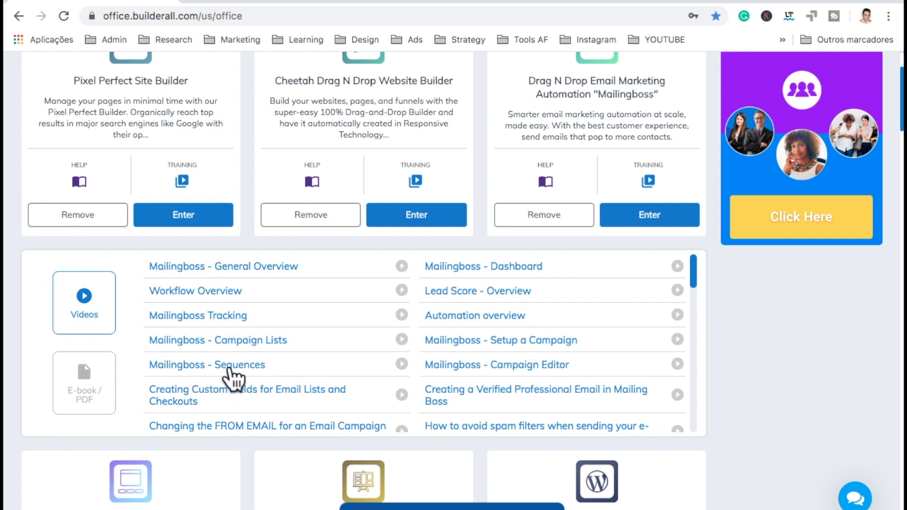
pyautogui.scroll(-1, 253, 381)
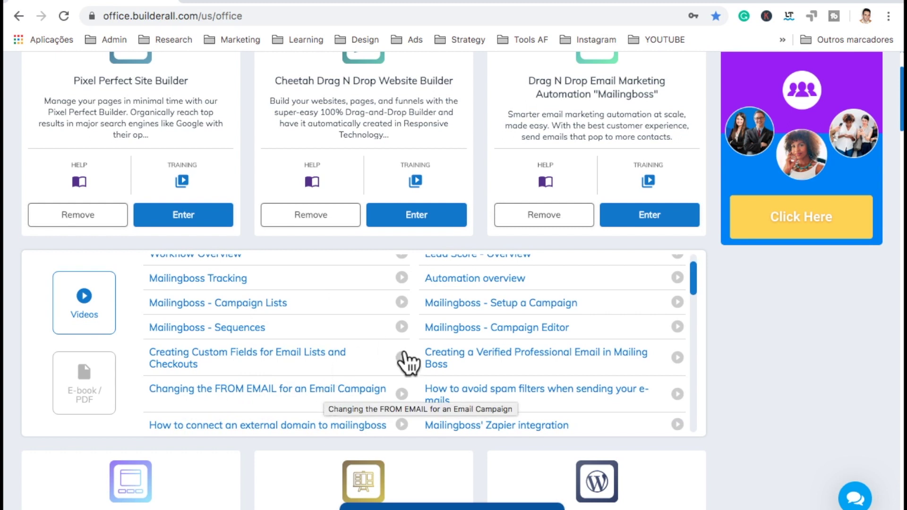
pyautogui.scroll(-1, 461, 394)
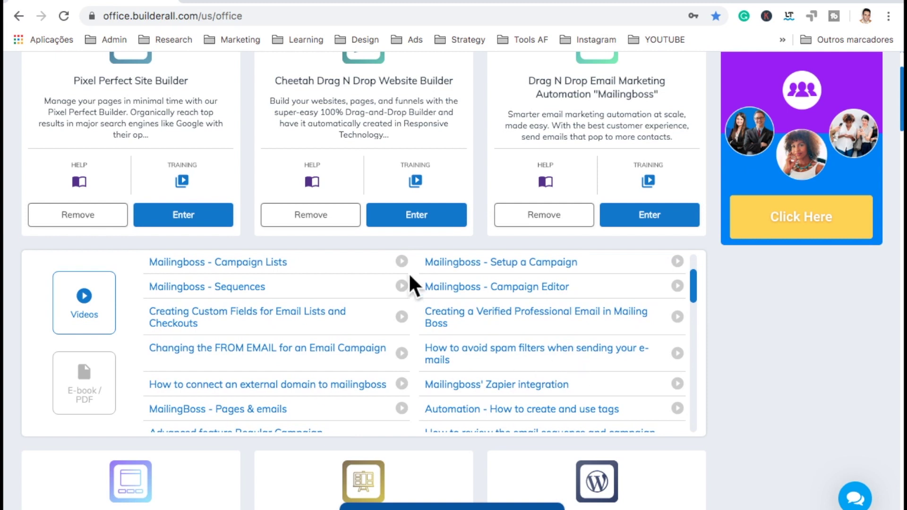
pyautogui.scroll(-2, 359, 330)
pyautogui.scroll(6, 359, 333)
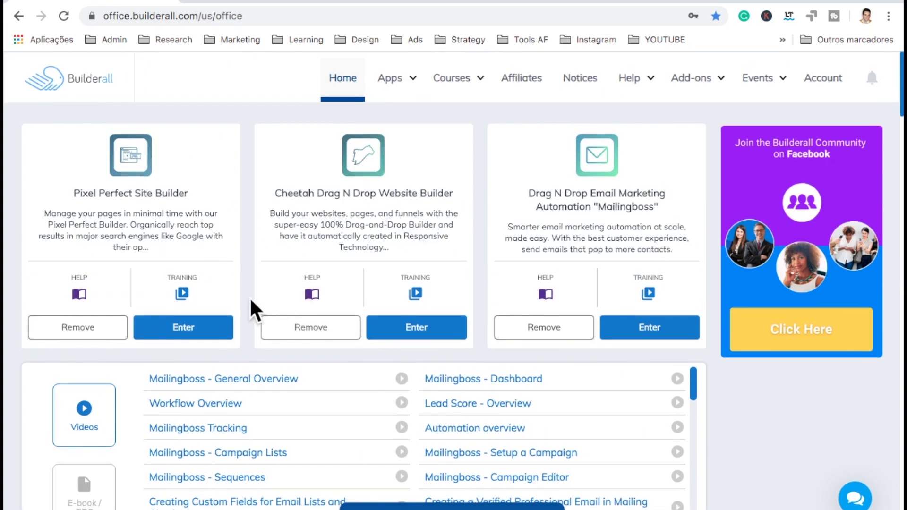
pyautogui.click(548, 293)
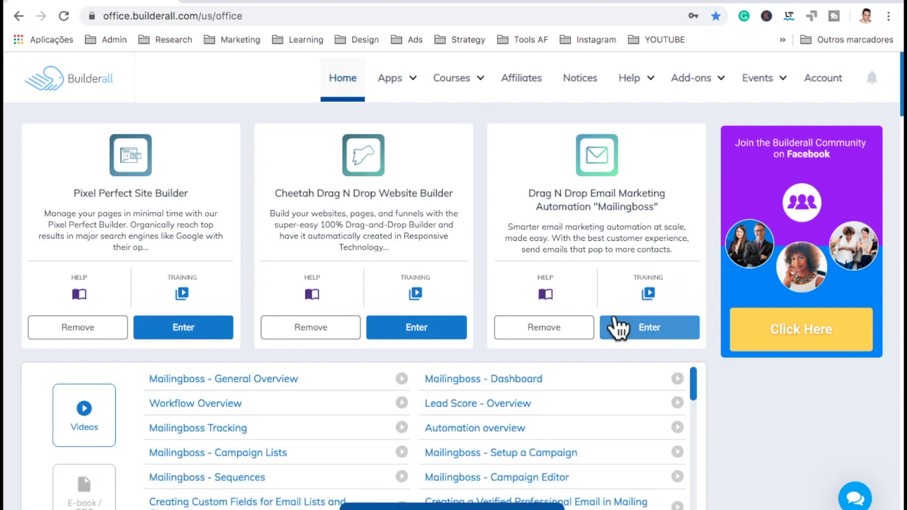
pyautogui.click(548, 295)
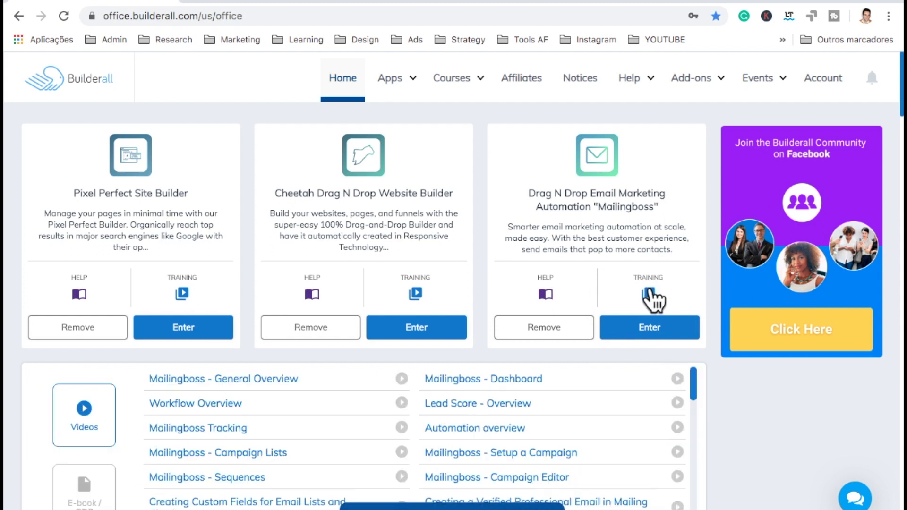
# - Look over the dashboard cards from App Builder and eCommerce down to Professional Messenger Chatbot, Share Locker and eLearning
pyautogui.scroll(-5, 522, 286)
pyautogui.scroll(-10, 520, 283)
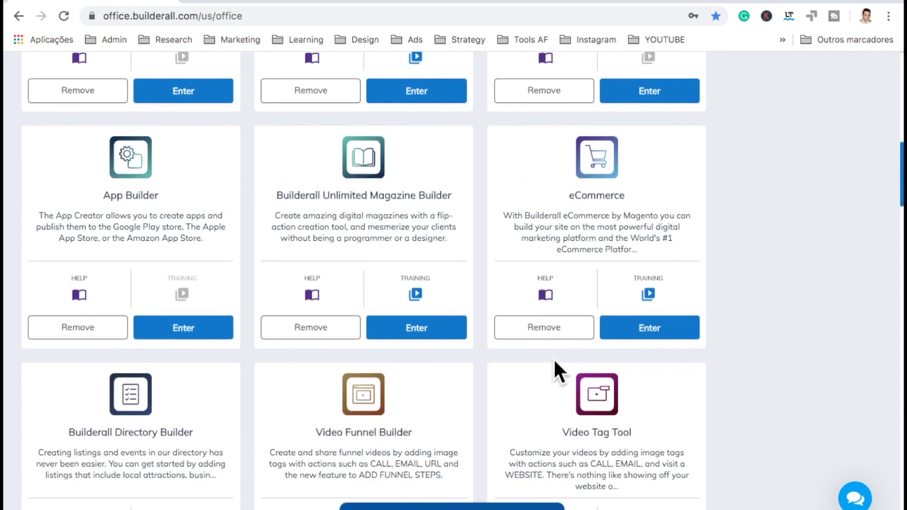
pyautogui.scroll(-2, 598, 382)
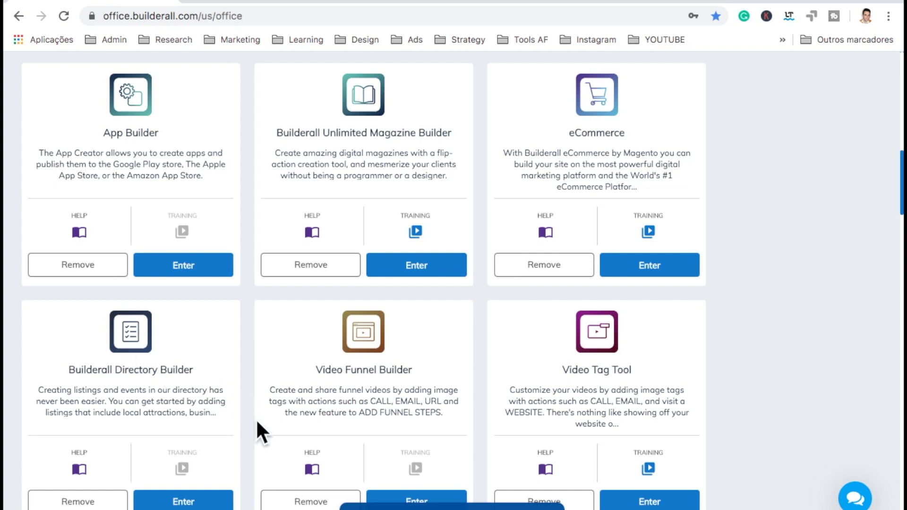
pyautogui.scroll(-1, 99, 432)
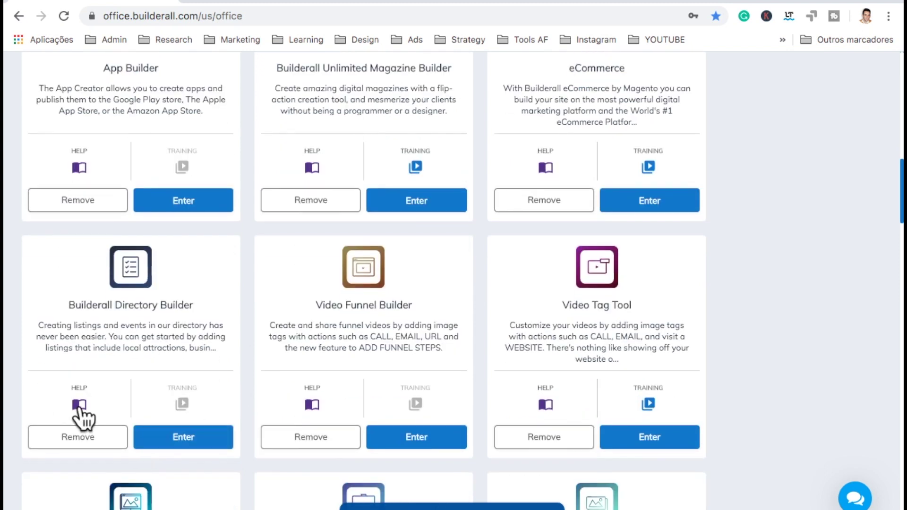
pyautogui.scroll(-3, 81, 416)
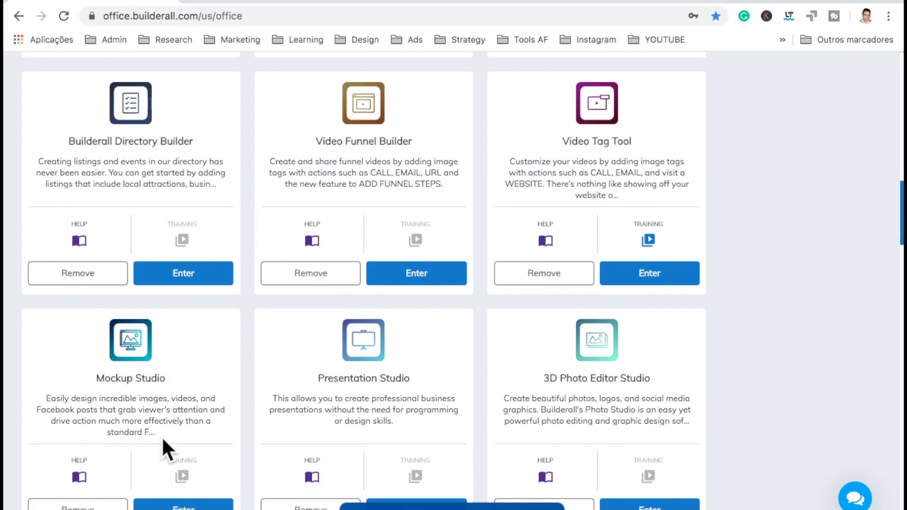
pyautogui.scroll(2, 223, 370)
pyautogui.scroll(-8, 222, 369)
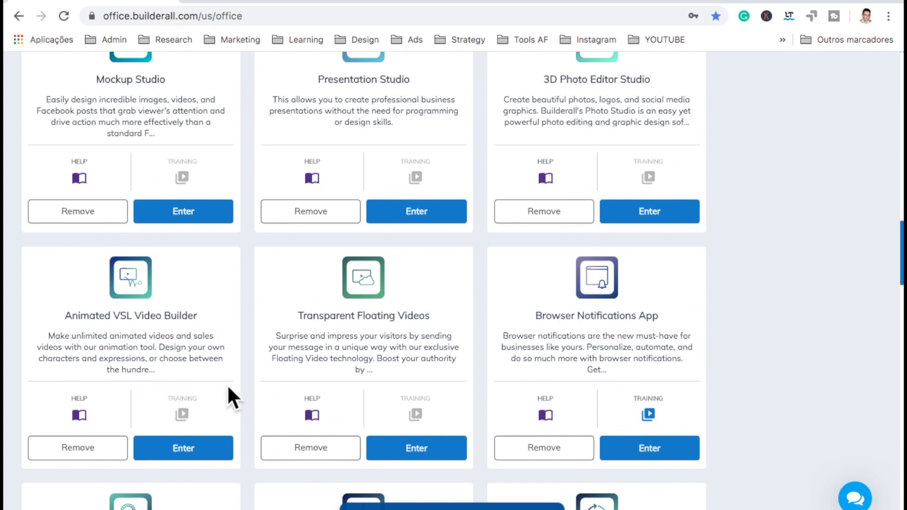
pyautogui.scroll(-8, 227, 385)
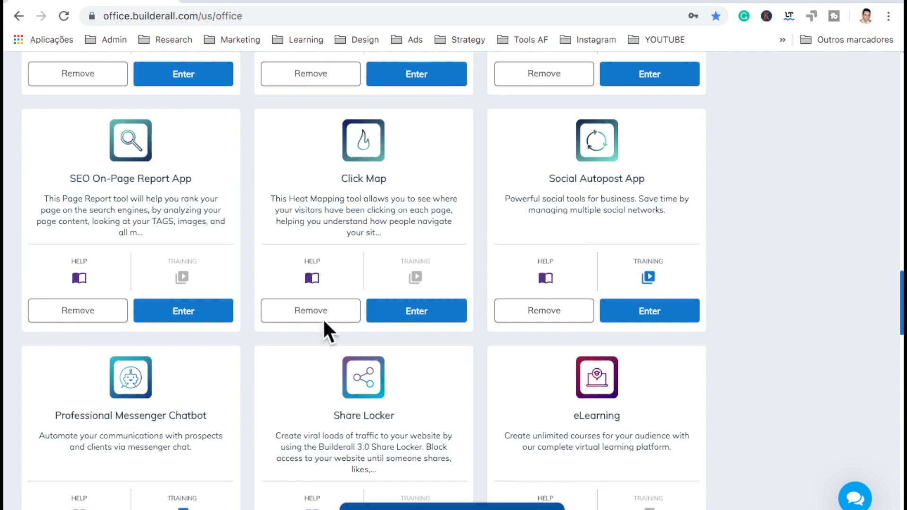
pyautogui.scroll(-2, 355, 355)
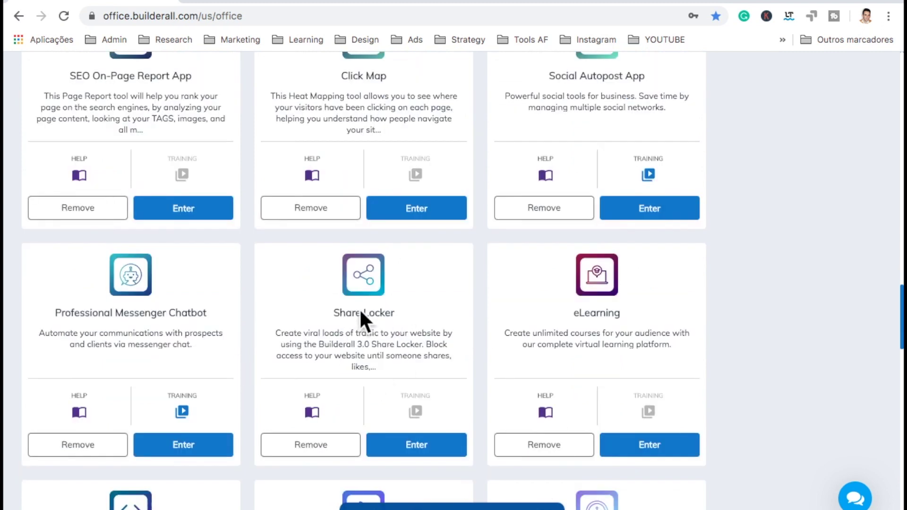
# - Look over the remaining dashboard cards from Script Generator and Roulette through the webinar apps to Professional Emails and CRM
pyautogui.scroll(-2, 543, 391)
pyautogui.scroll(-2, 547, 391)
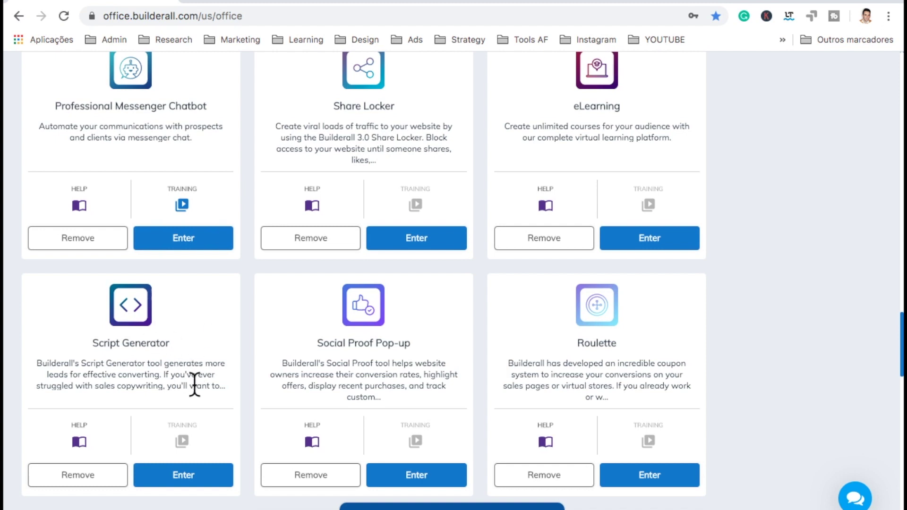
pyautogui.scroll(-2, 223, 414)
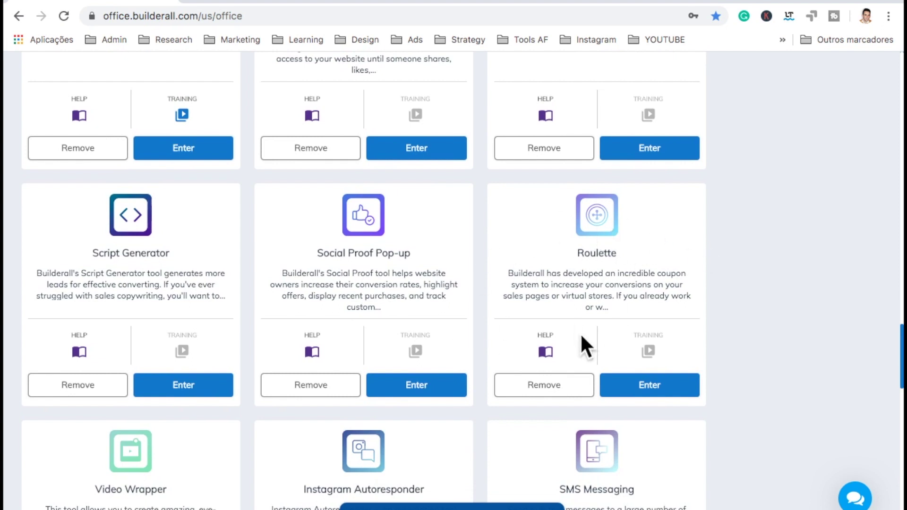
pyautogui.scroll(-4, 580, 338)
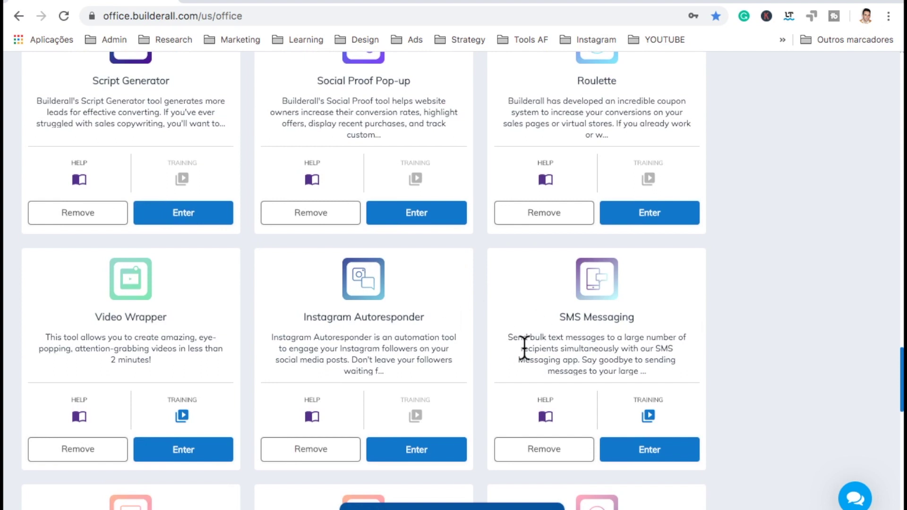
pyautogui.scroll(-2, 520, 350)
pyautogui.scroll(-3, 440, 333)
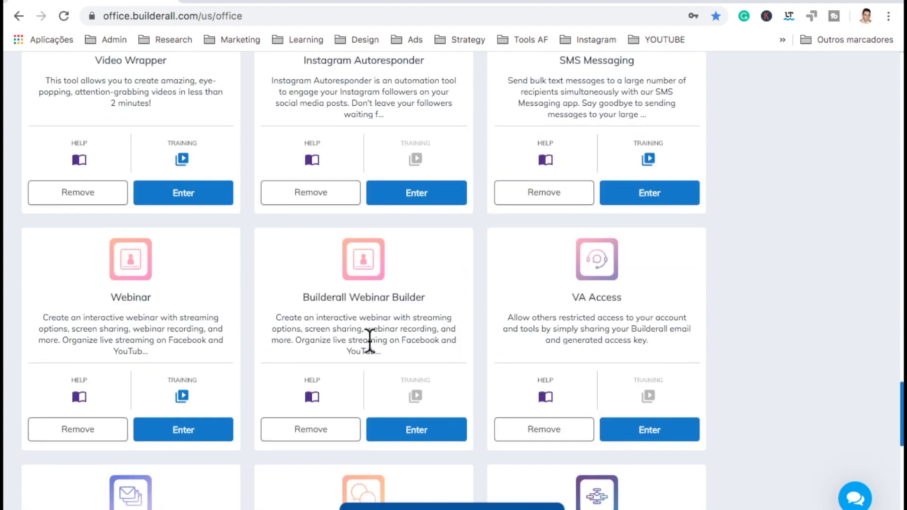
pyautogui.scroll(-2, 335, 335)
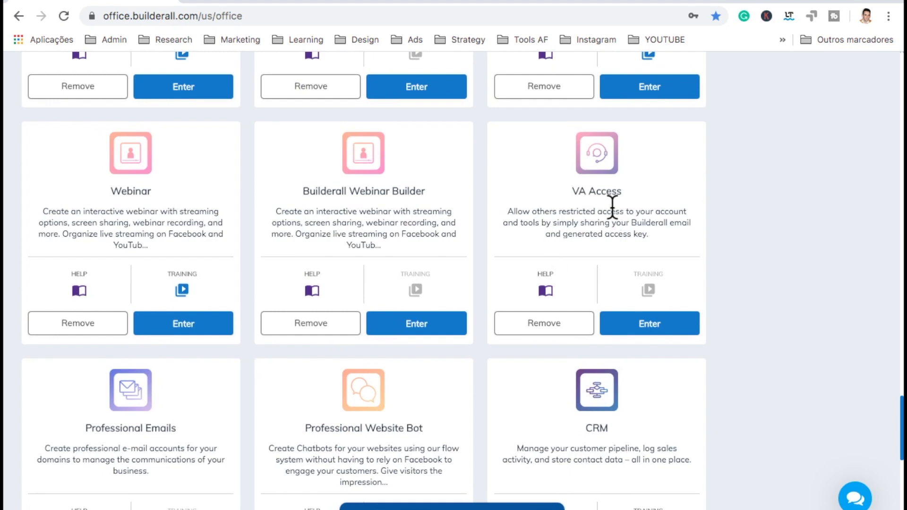
pyautogui.scroll(-2, 241, 358)
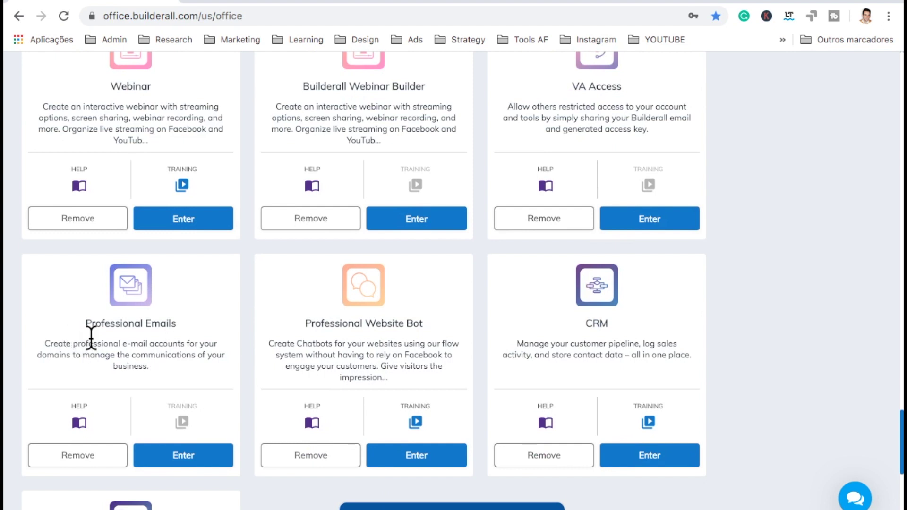
# - Enter the Professional Emails app and examine the second domain's mailbox options in the Emails List
pyautogui.scroll(-1, 94, 368)
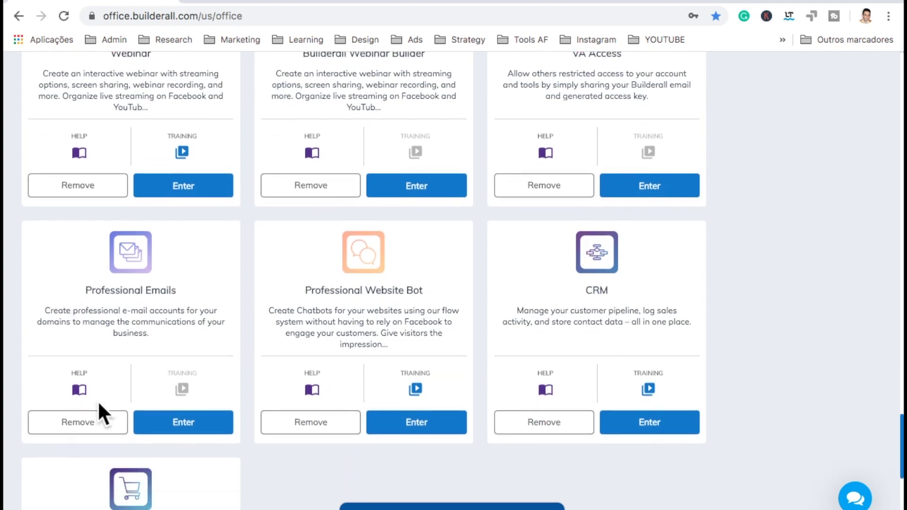
pyautogui.click(202, 428)
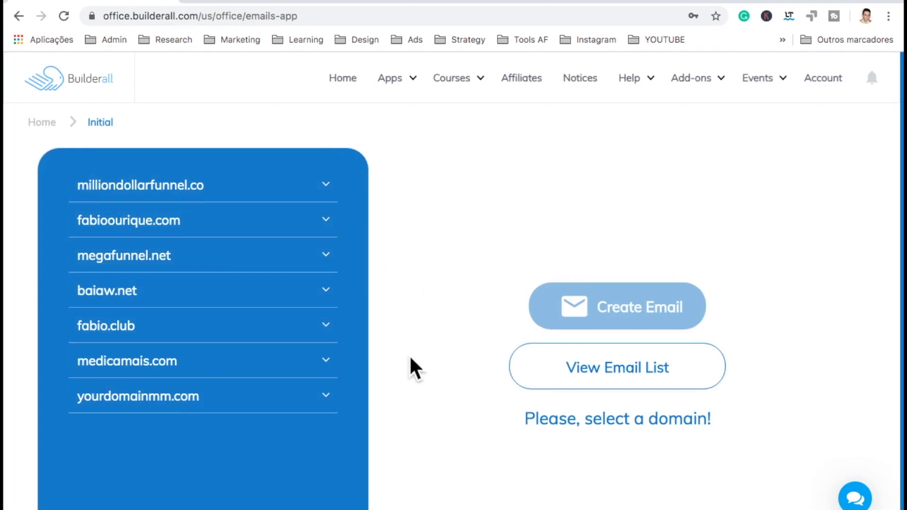
pyautogui.click(312, 230)
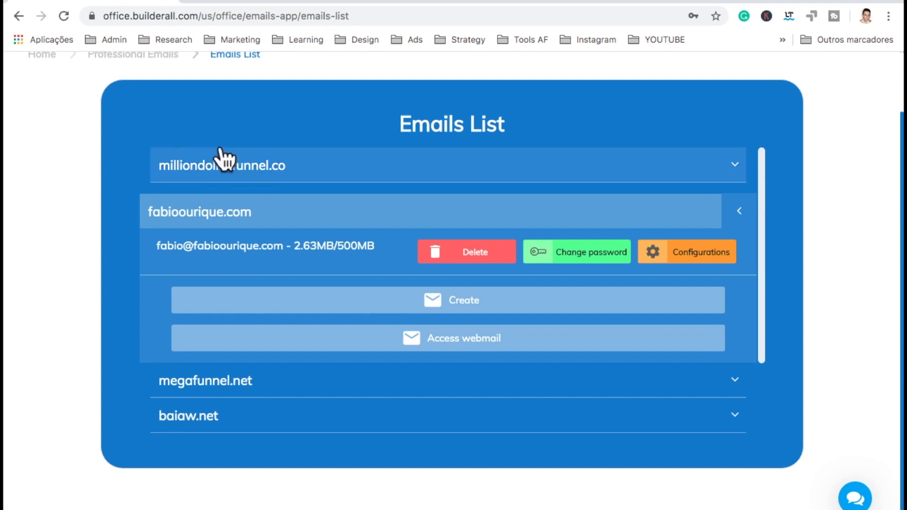
pyautogui.scroll(1, 203, 175)
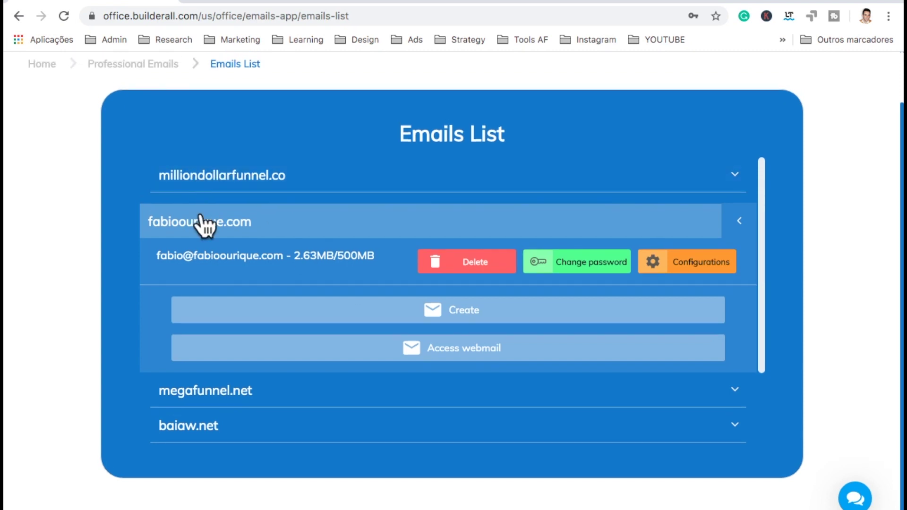
pyautogui.scroll(-3, 414, 293)
pyautogui.scroll(3, 415, 290)
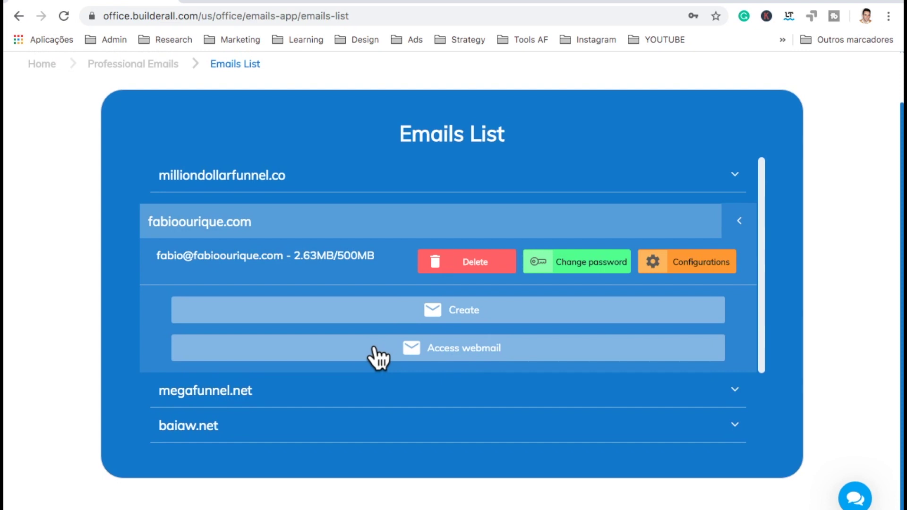
pyautogui.scroll(-3, 375, 352)
pyautogui.scroll(3, 377, 355)
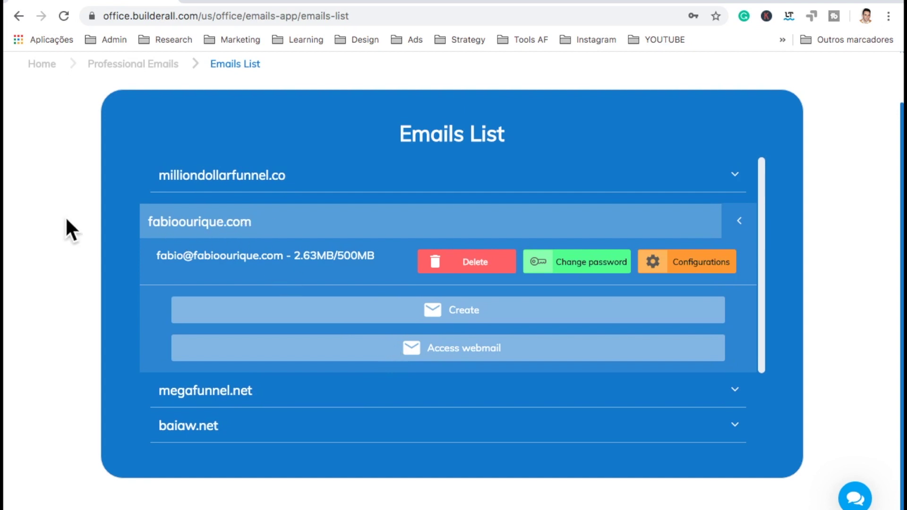
pyautogui.scroll(2, 67, 220)
pyautogui.scroll(-2, 67, 222)
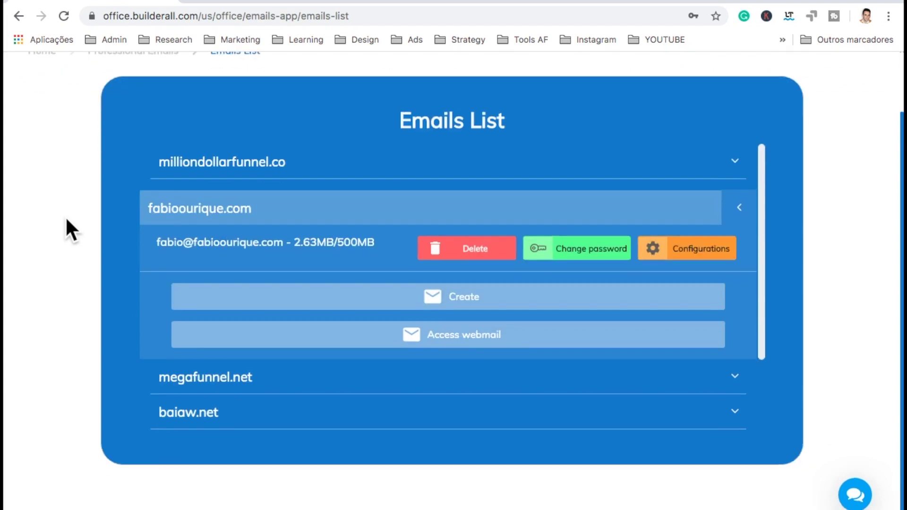
pyautogui.scroll(2, 238, 310)
# - Return to the Home dashboard, view the Builderall Facebook community groups and close the list
pyautogui.click(97, 2)
pyautogui.click(199, 2)
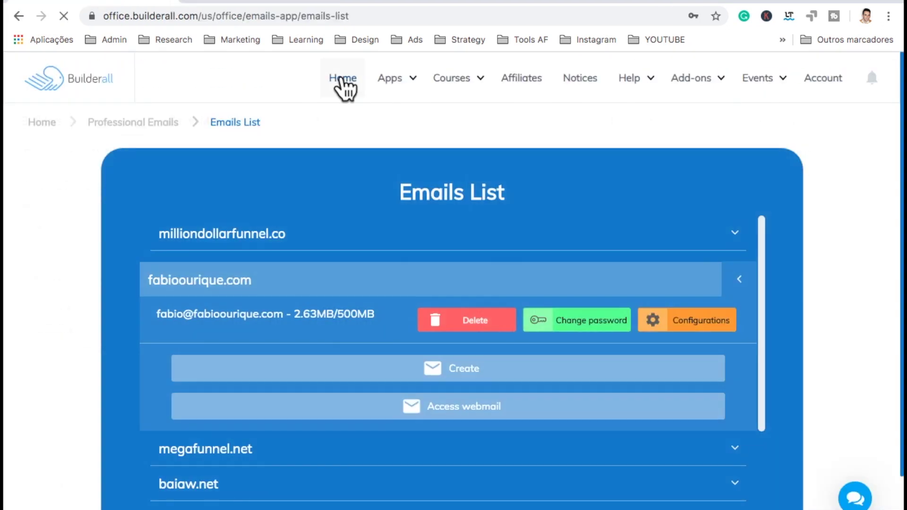
pyautogui.click(341, 79)
pyautogui.click(798, 326)
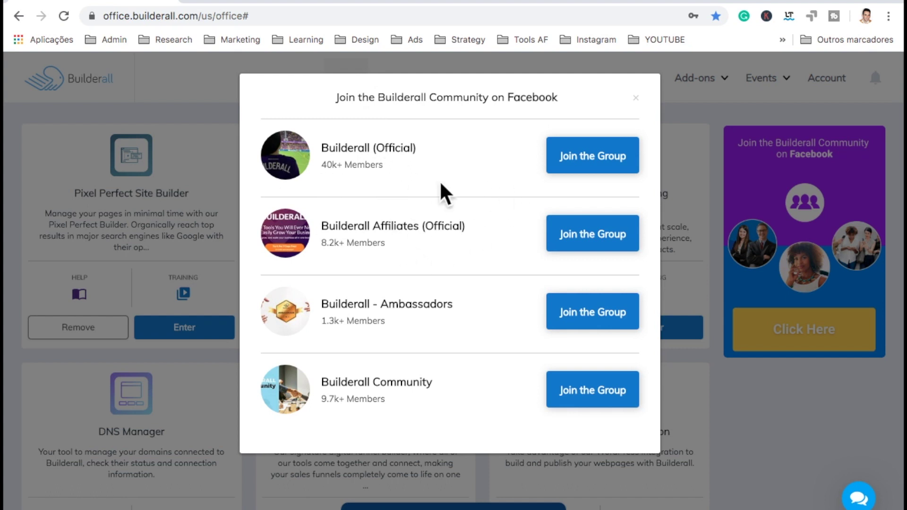
pyautogui.click(636, 98)
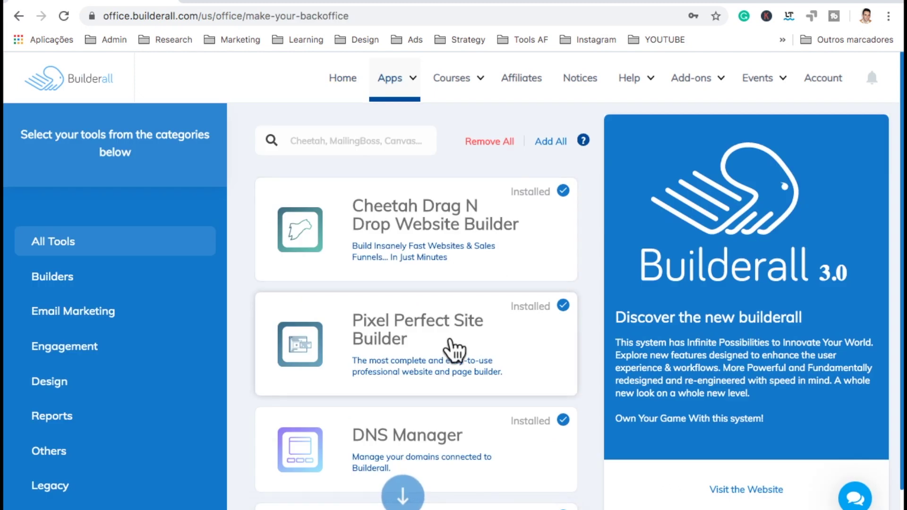
# - Look through the list of all available tools on the Apps page and return to the Home dashboard
pyautogui.scroll(-9, 454, 350)
pyautogui.scroll(9, 454, 348)
pyautogui.scroll(-8, 437, 385)
pyautogui.scroll(8, 472, 283)
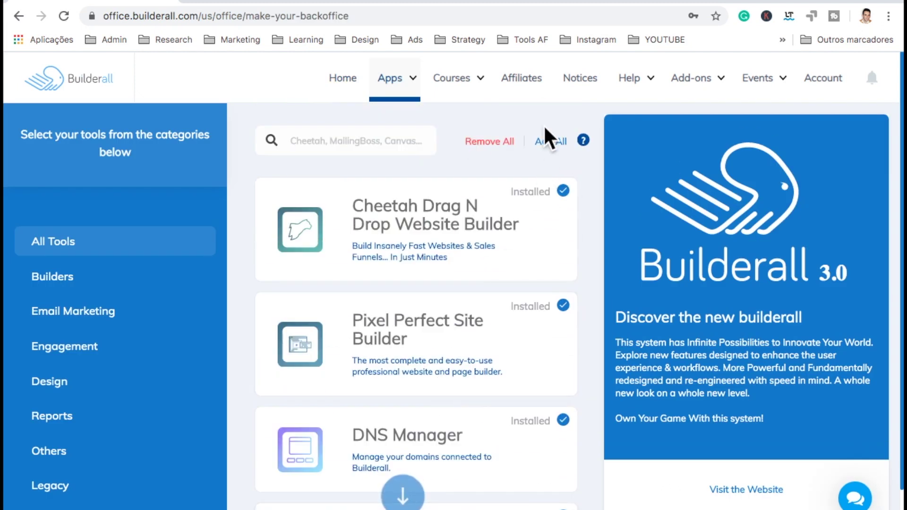
pyautogui.scroll(-10, 519, 318)
pyautogui.scroll(10, 520, 319)
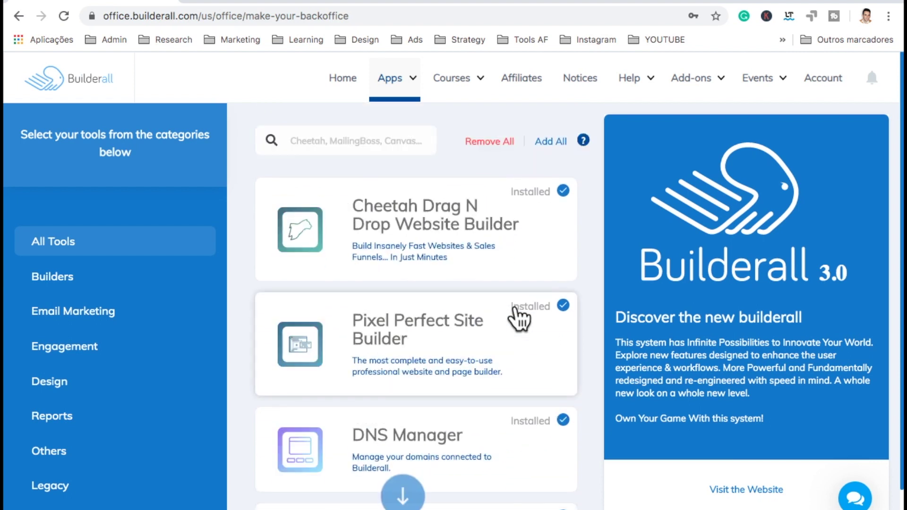
pyautogui.click(341, 85)
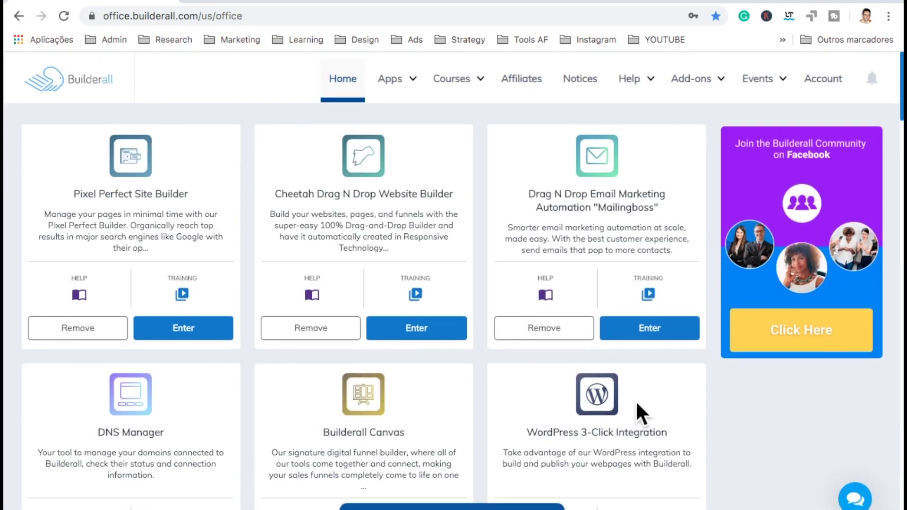
# - Show the support chat form, view its question field and department choices, and close it without starting a chat
pyautogui.click(849, 502)
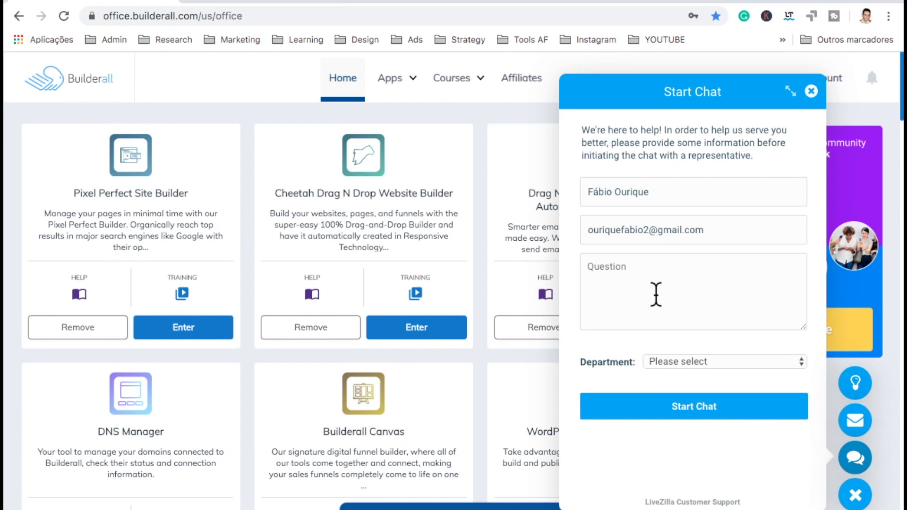
pyautogui.click(667, 360)
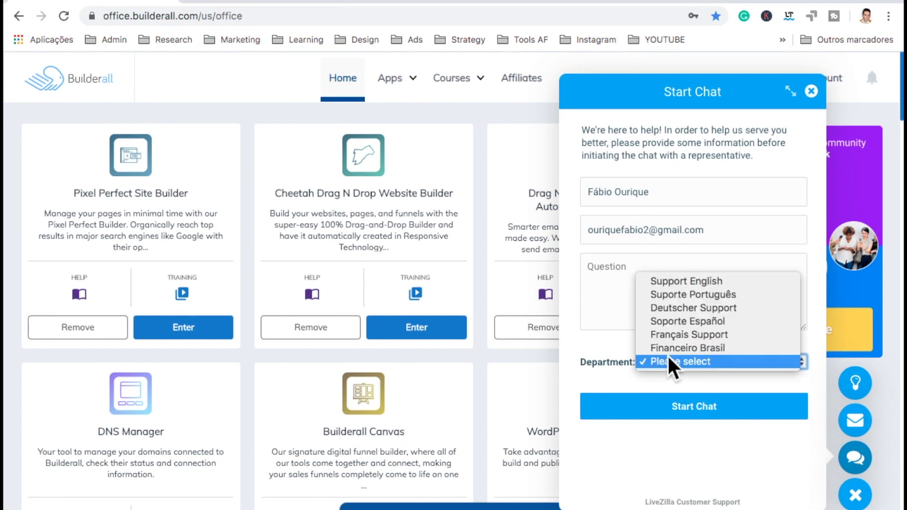
pyautogui.click(606, 299)
pyautogui.click(620, 283)
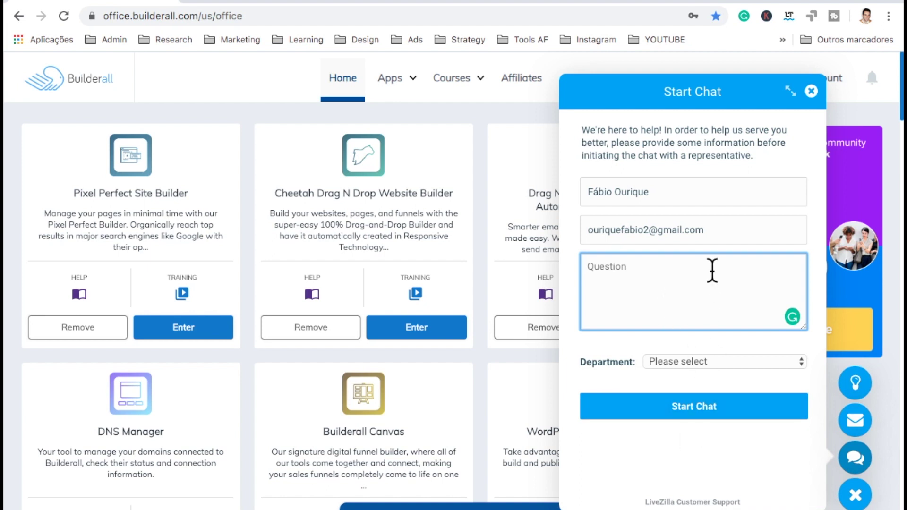
pyautogui.click(811, 91)
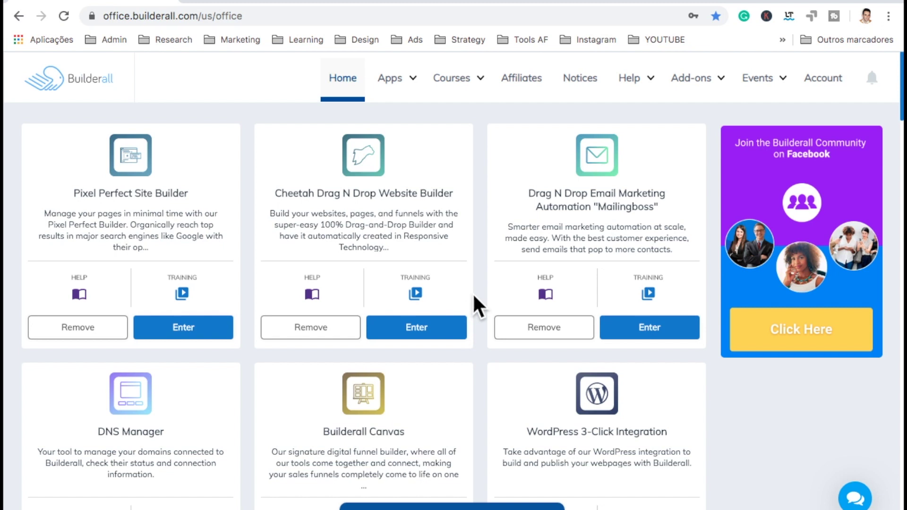
pyautogui.scroll(-2, 473, 284)
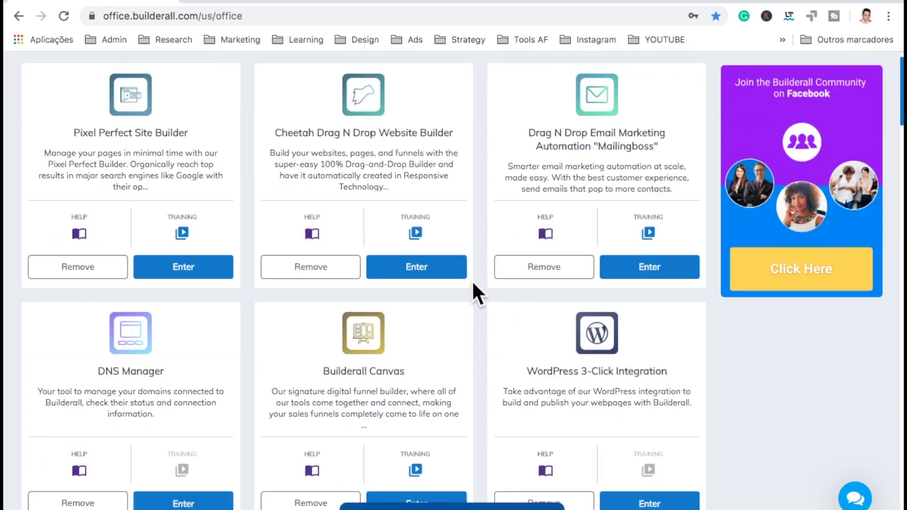
pyautogui.scroll(1, 481, 290)
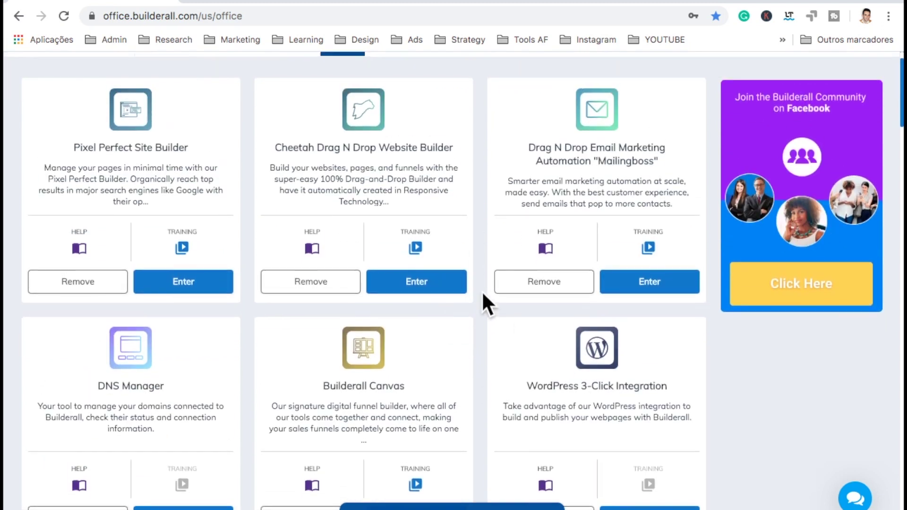